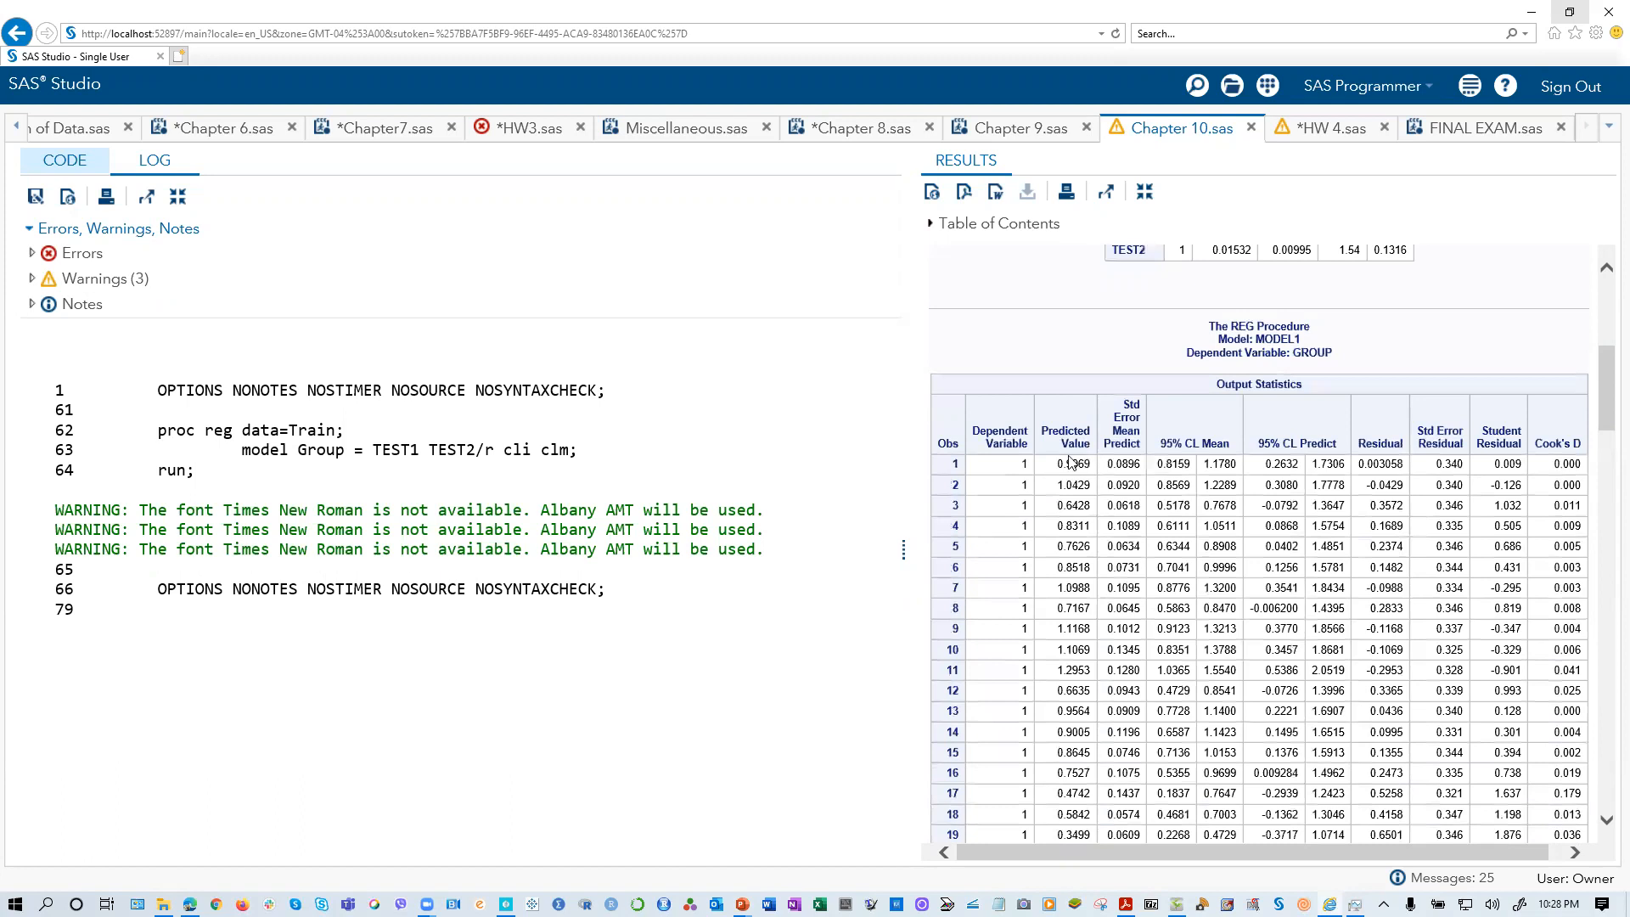
Step: Examine the predicted values in the regression's Output Statistics table alongside the proc reg code
scroll(1008, 508, down, 4)
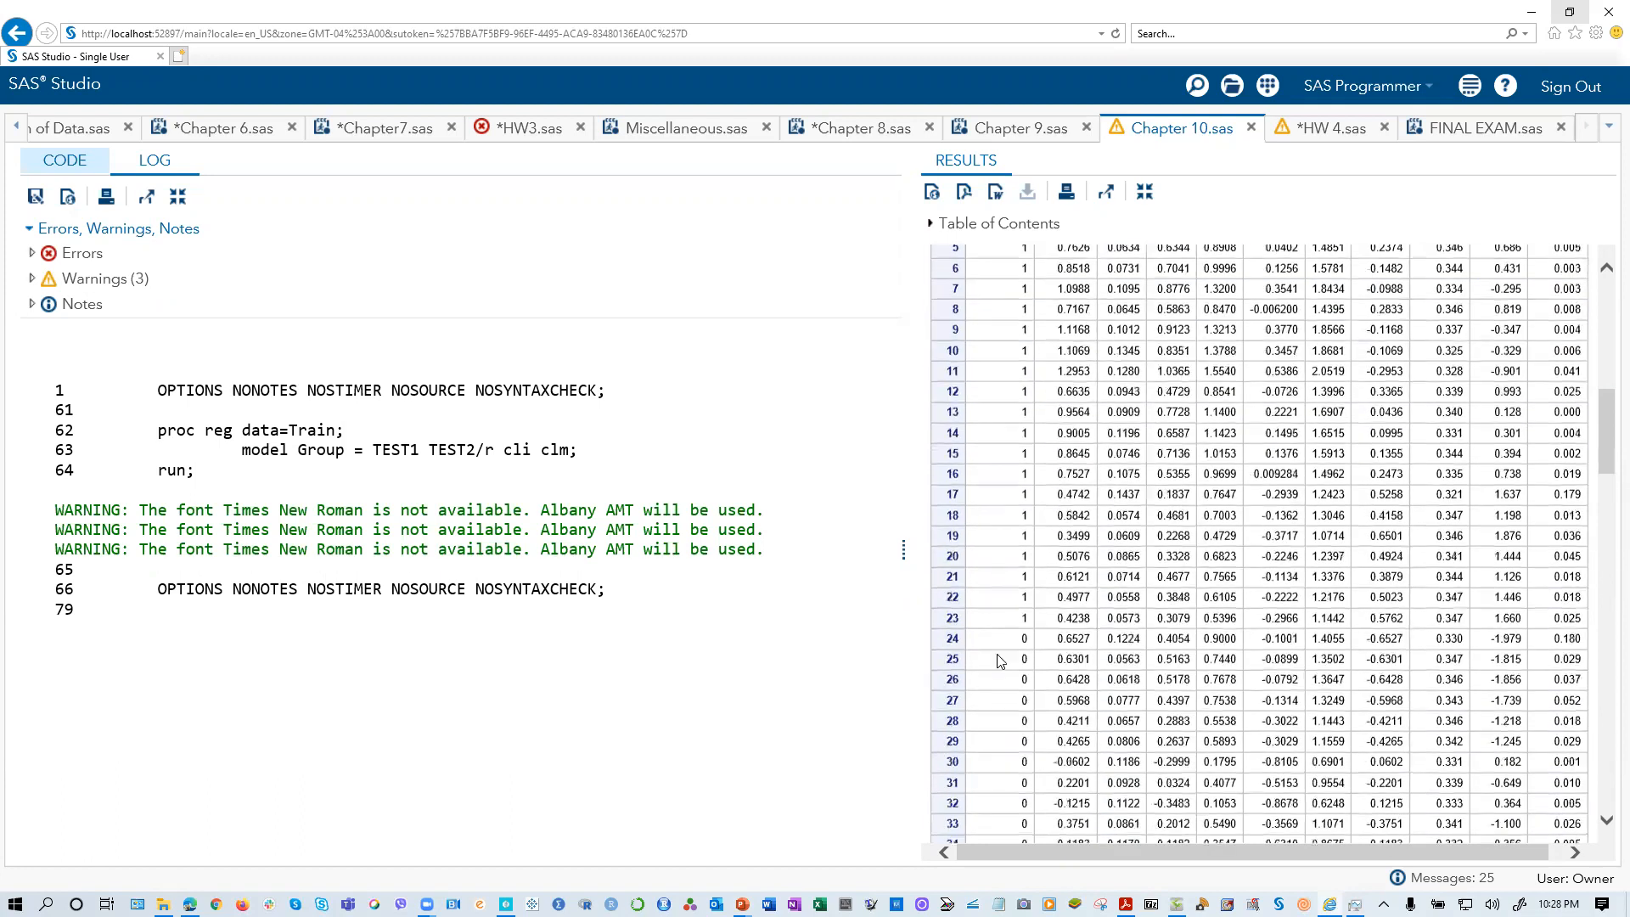
scroll(1106, 722, up, 5)
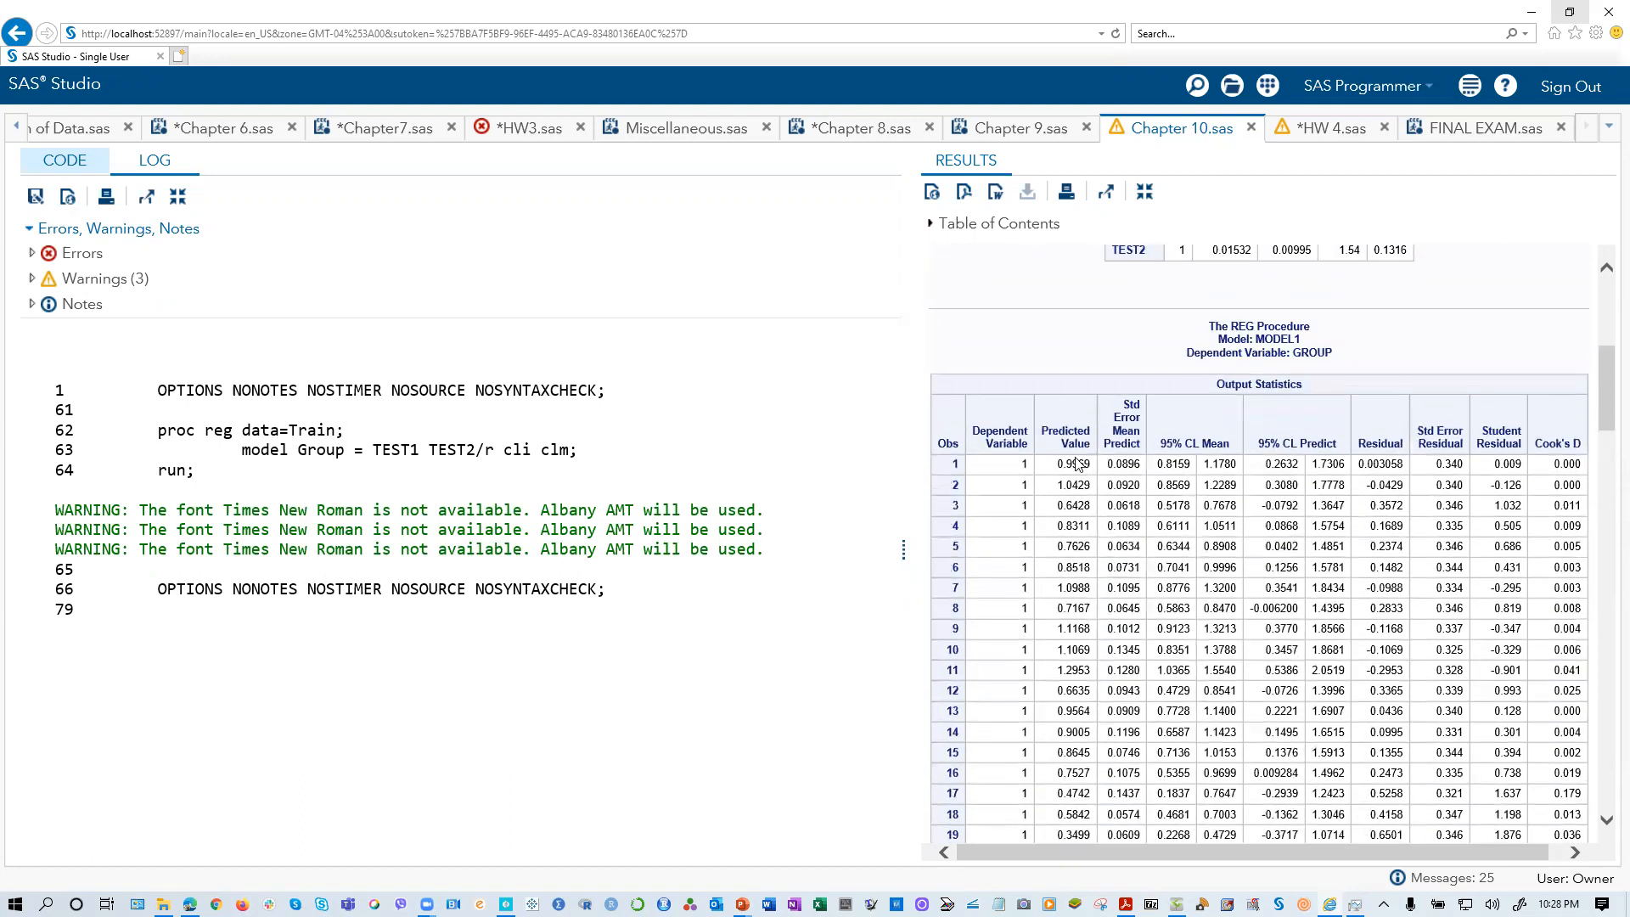
click(59, 169)
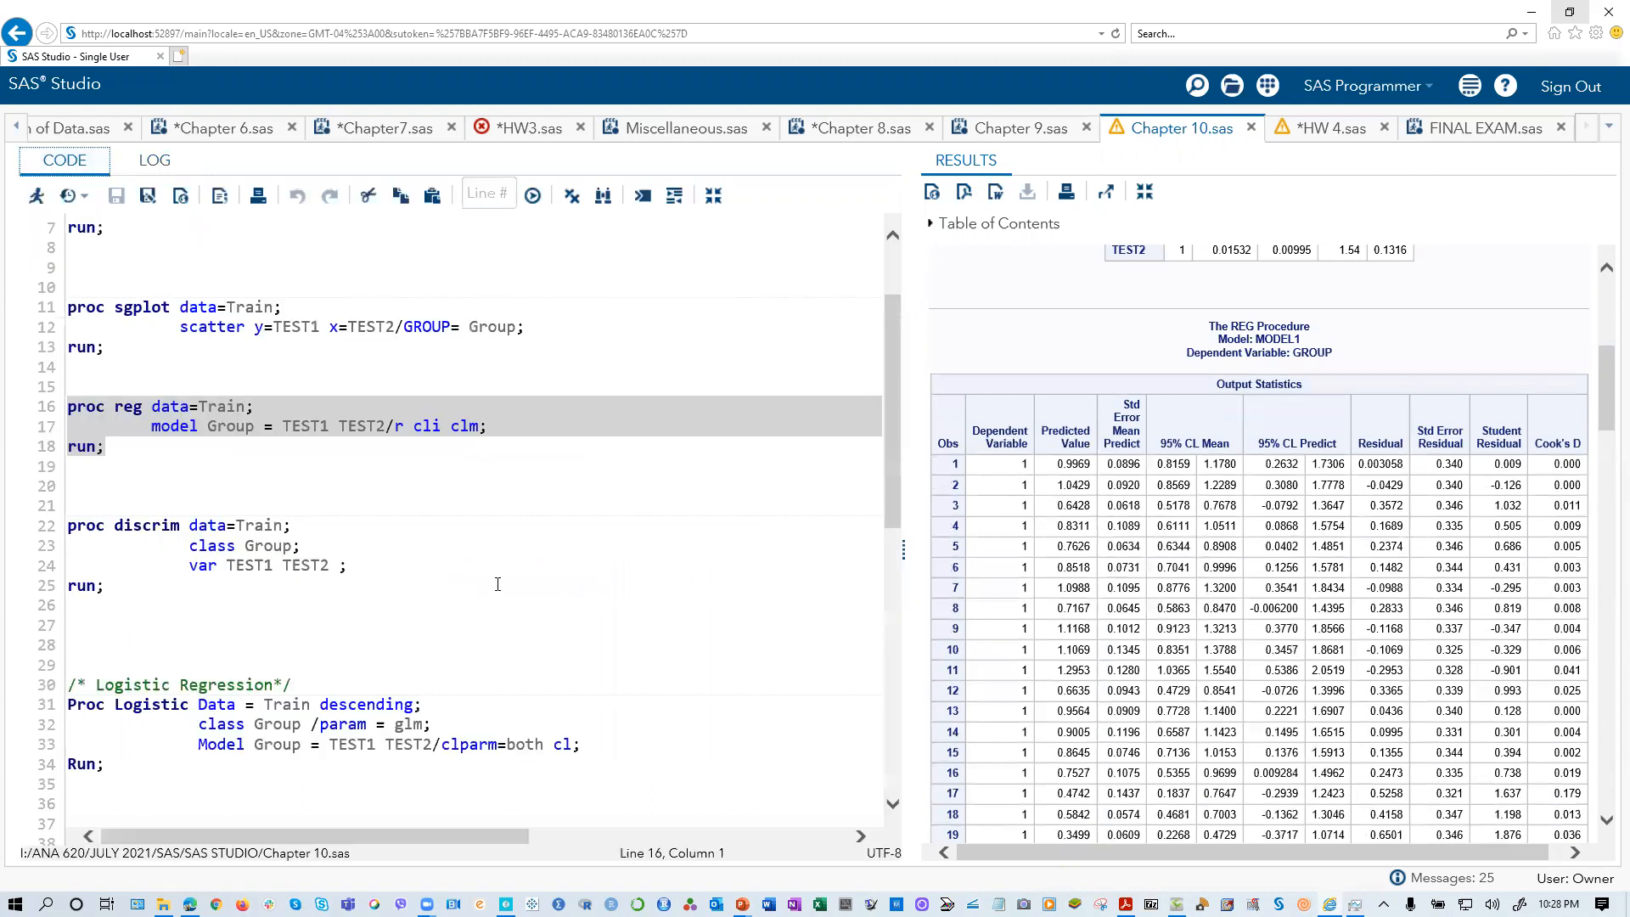
click(401, 436)
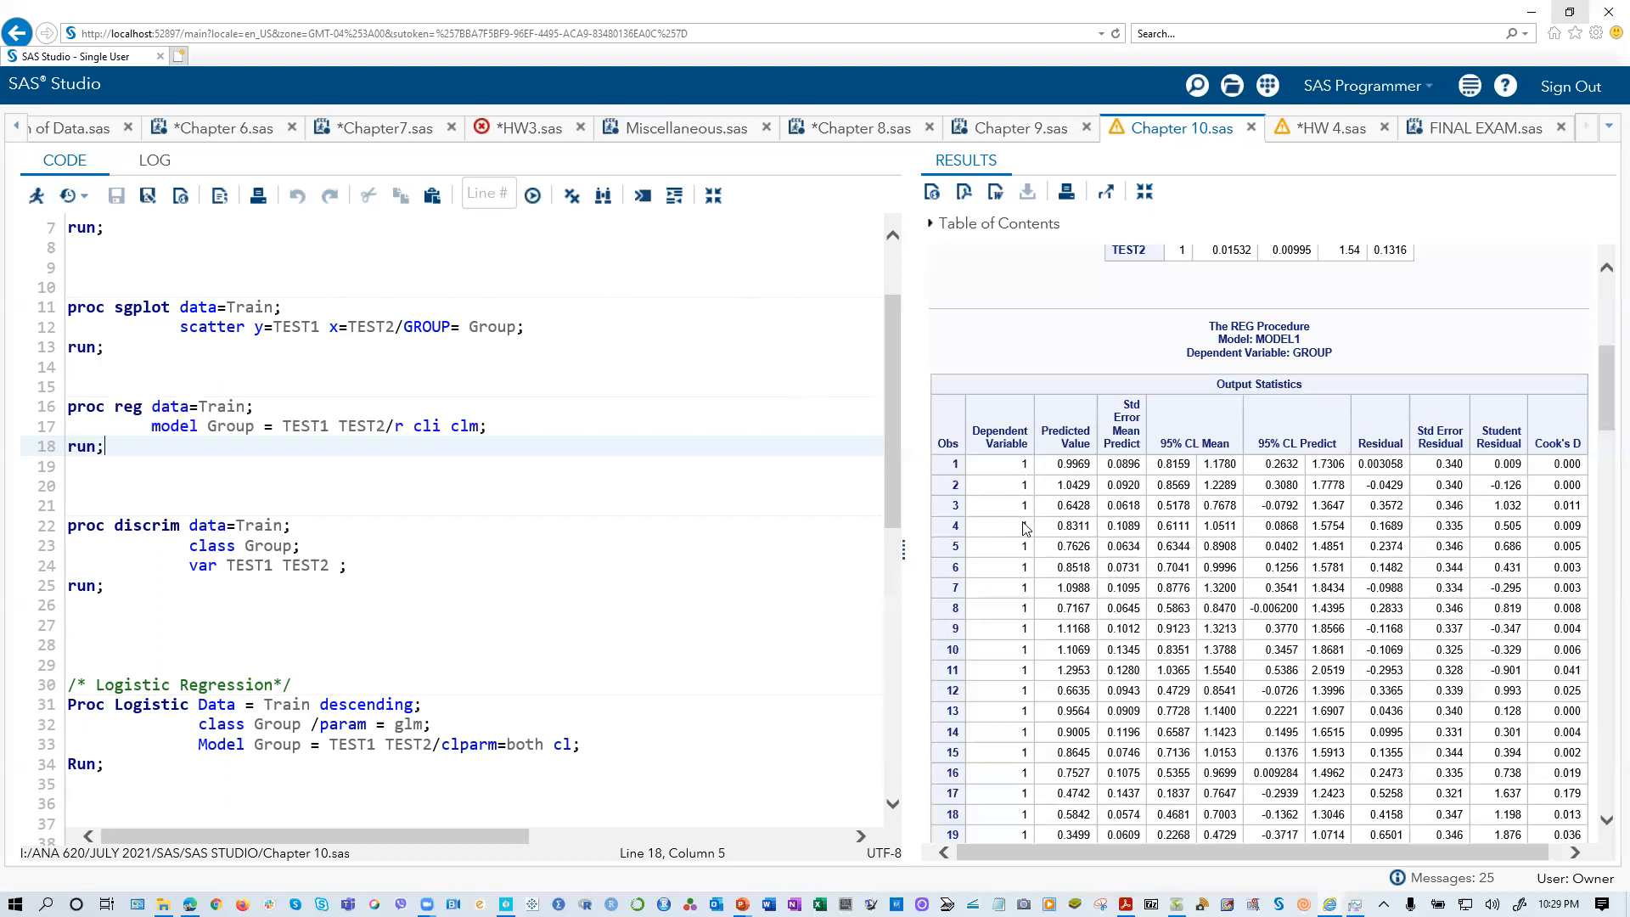
scroll(1031, 601, down, 3)
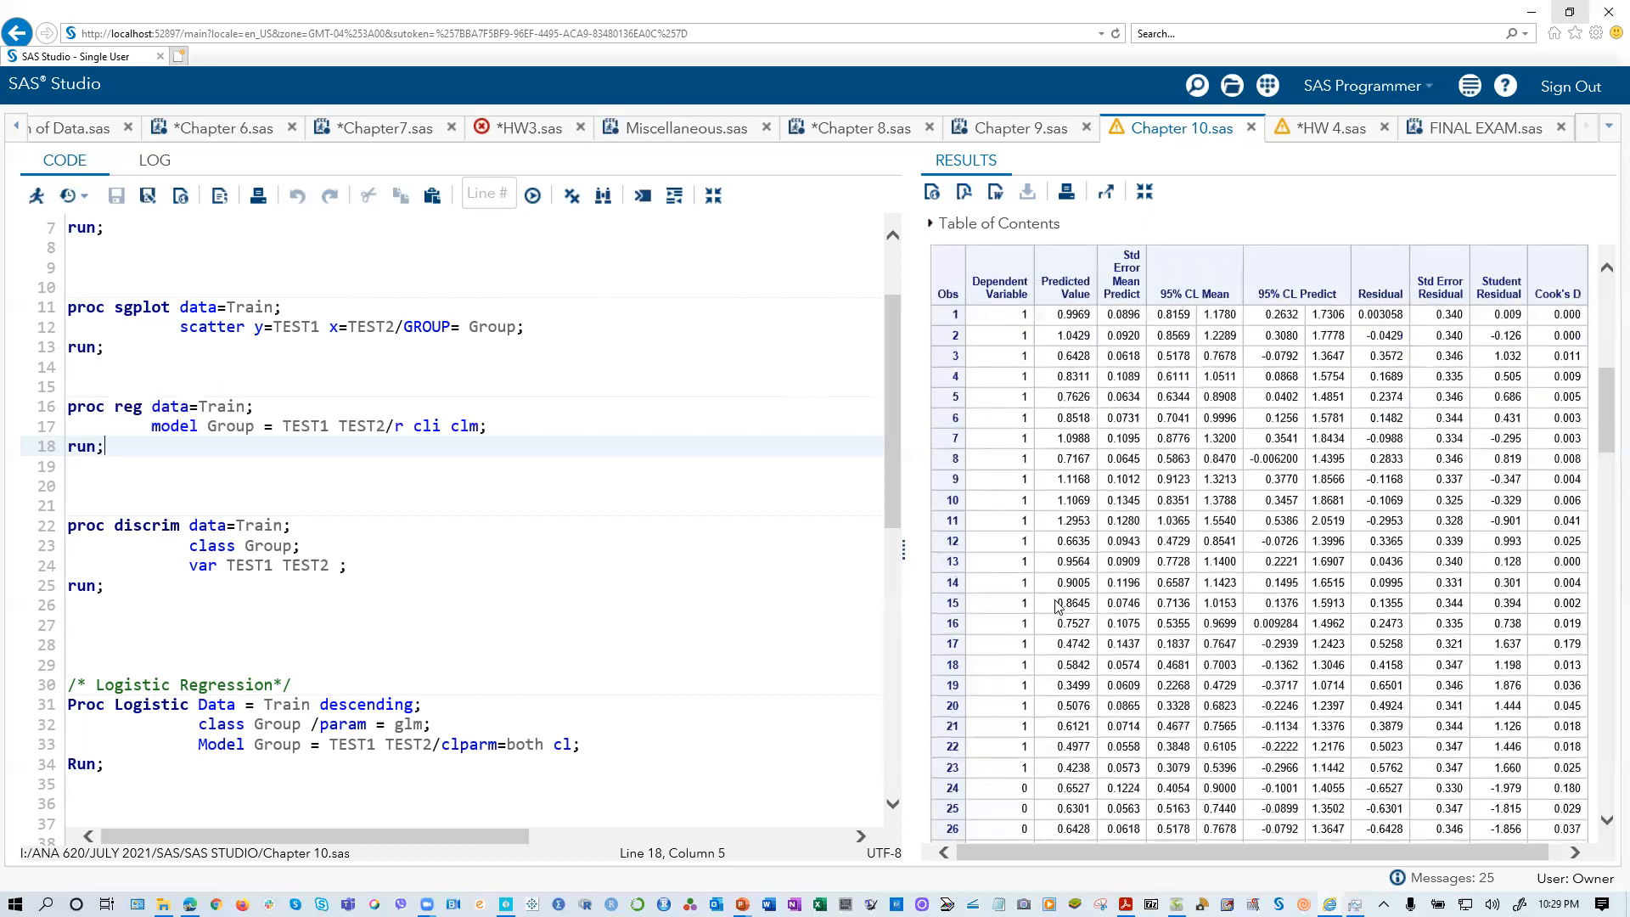
scroll(1057, 605, up, 5)
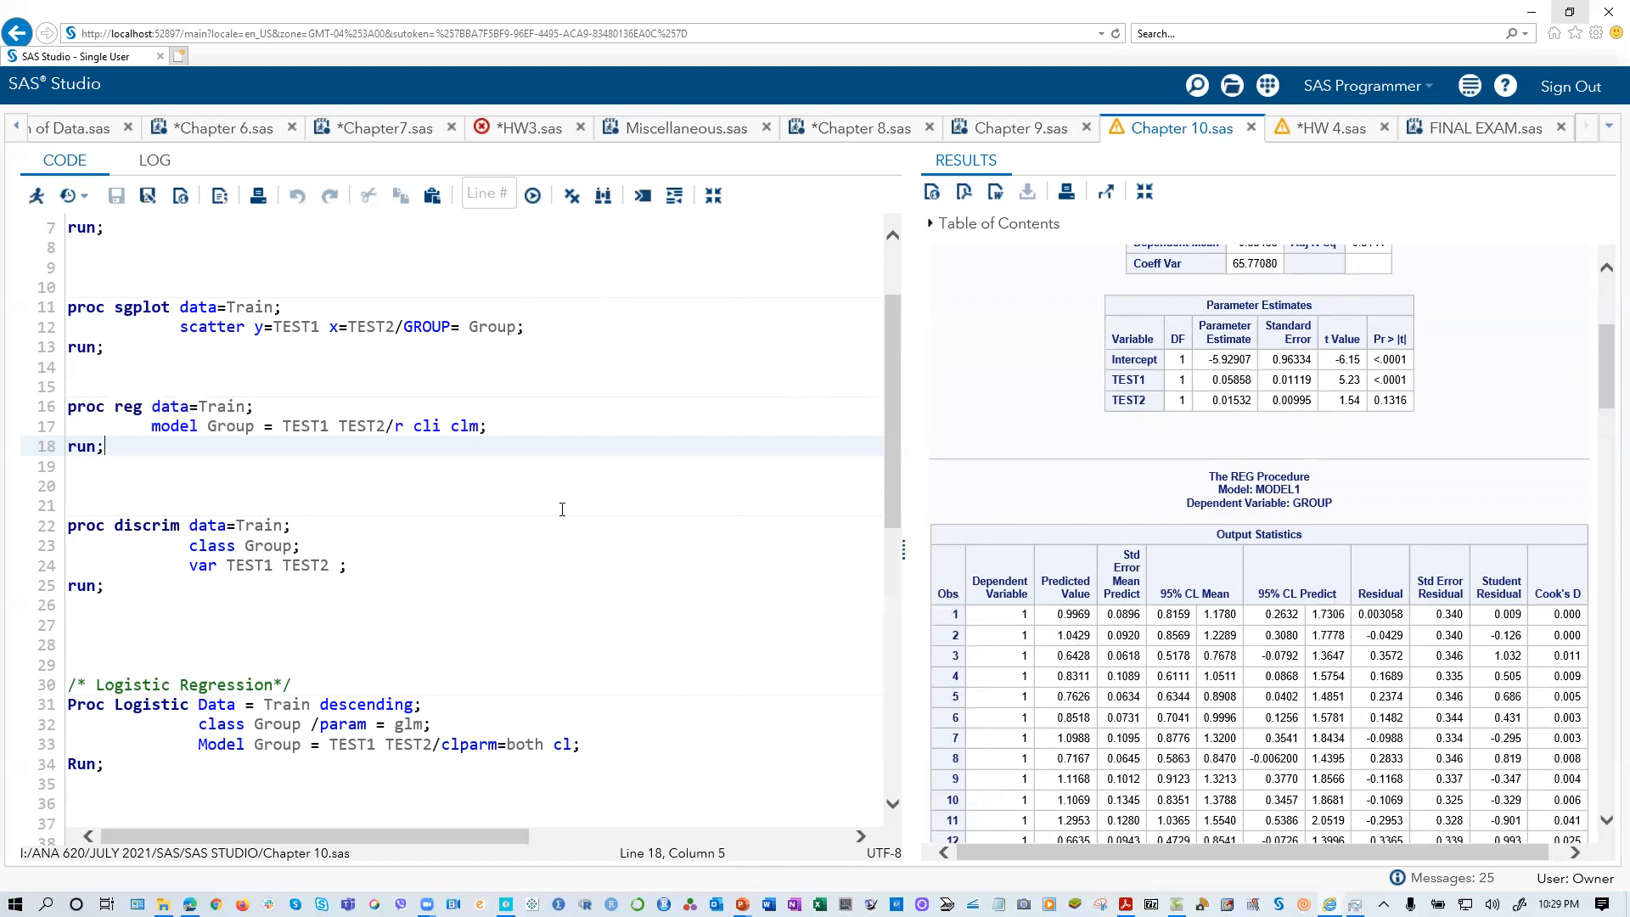
scroll(562, 509, down, 2)
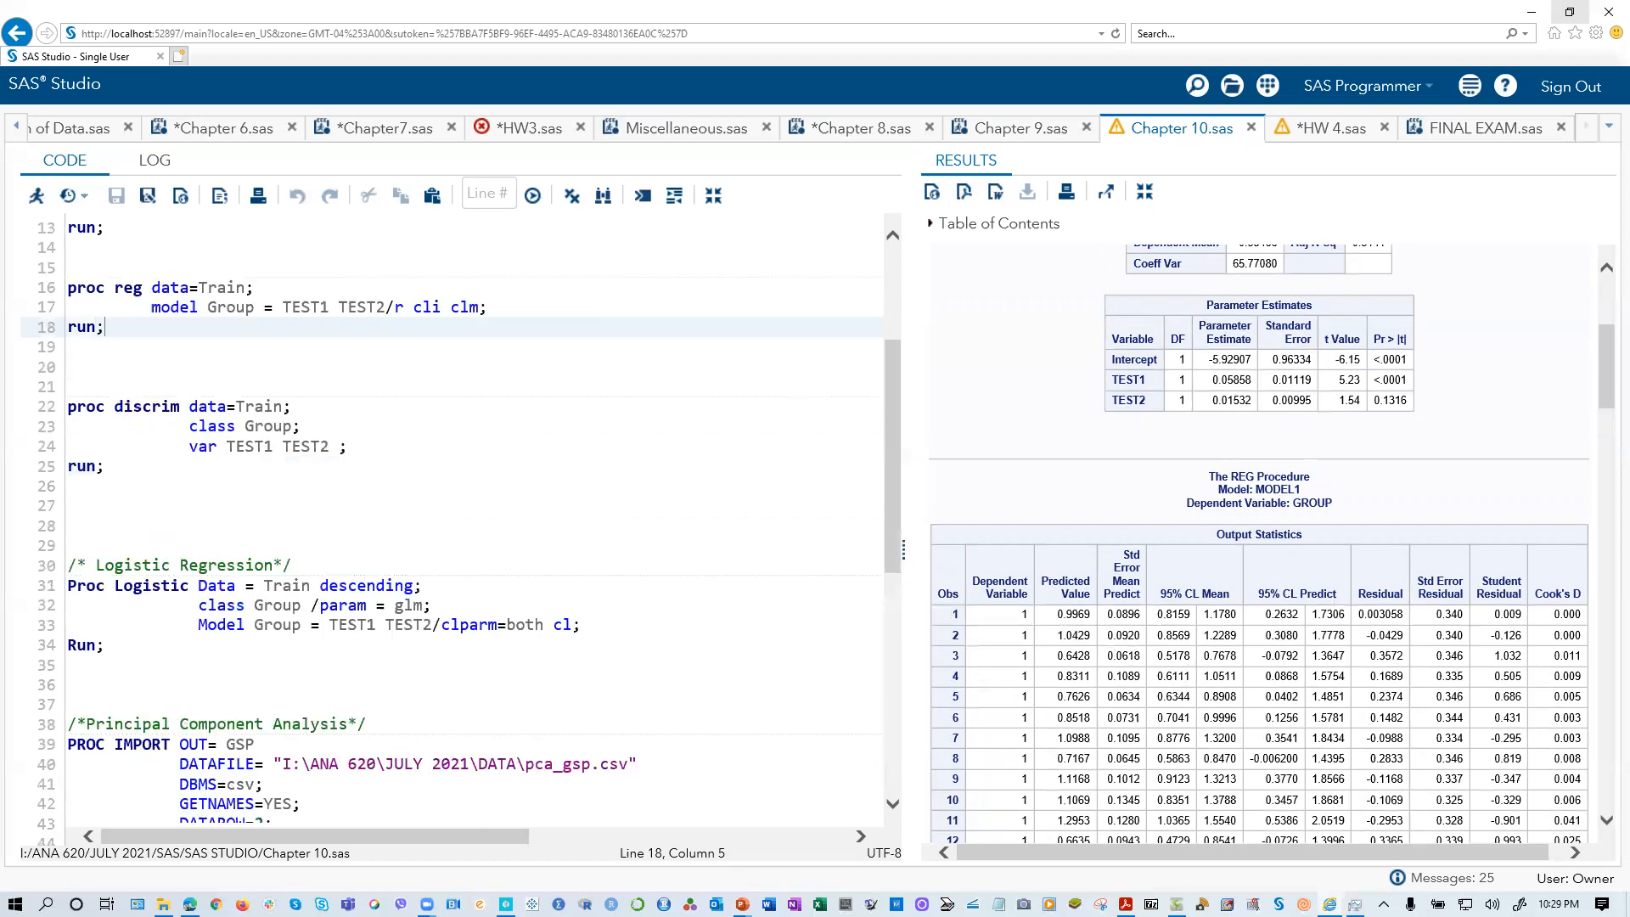
Step: Switch to the PP Chapter 10 presentation in PowerPoint to read the Classification slide's cutoff rule, and return to SAS Studio
mouse_move(741, 901)
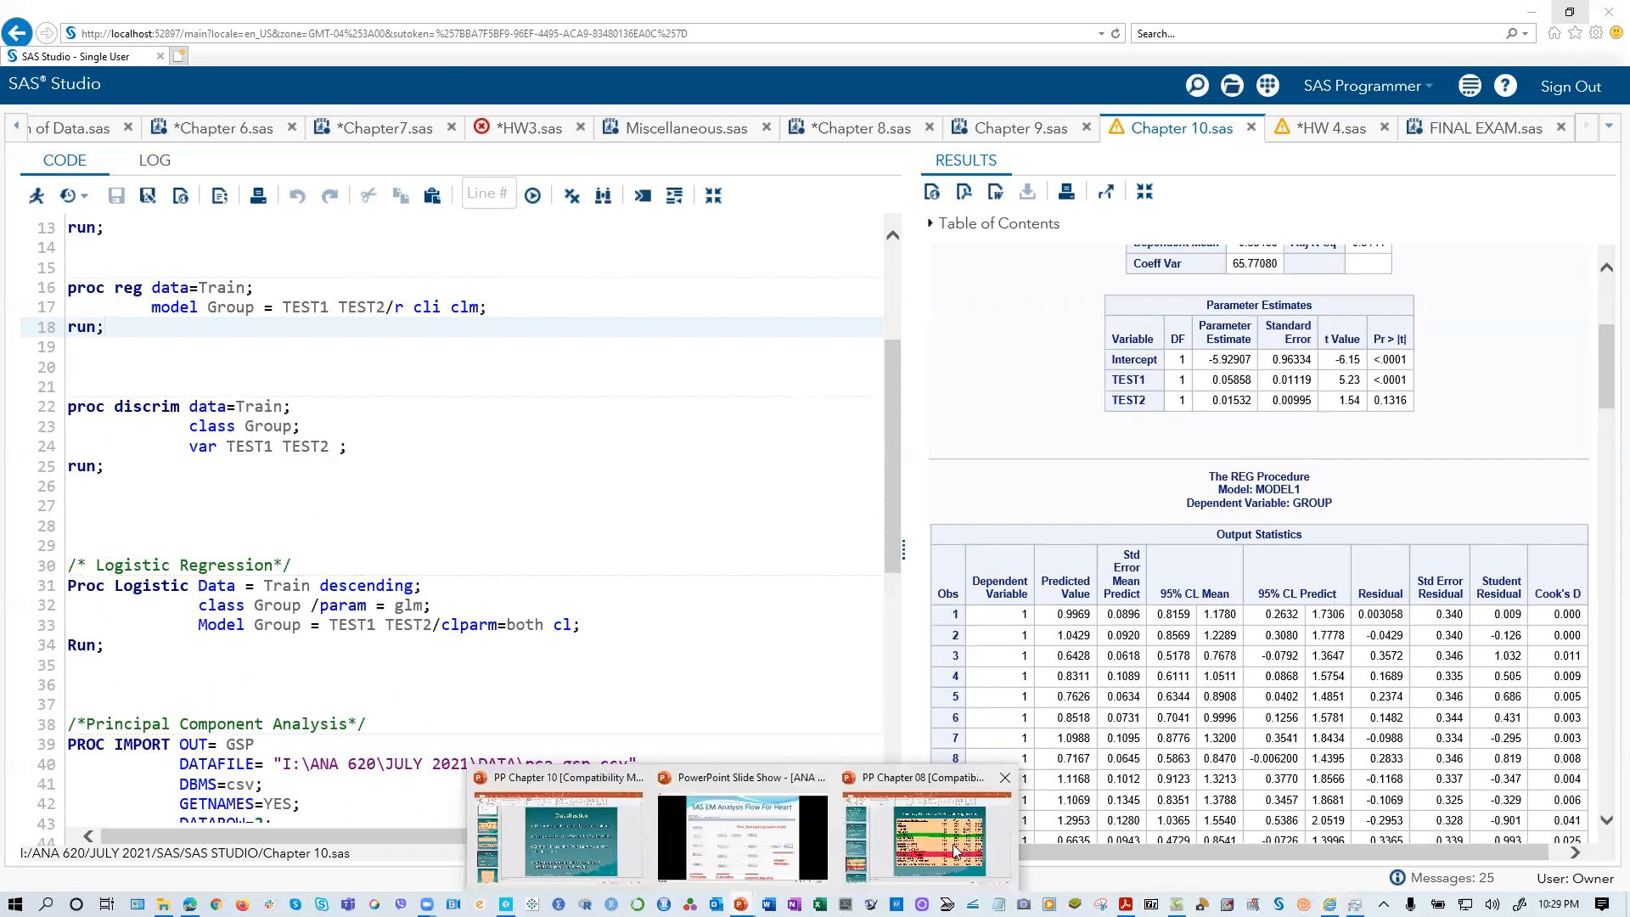
click(603, 840)
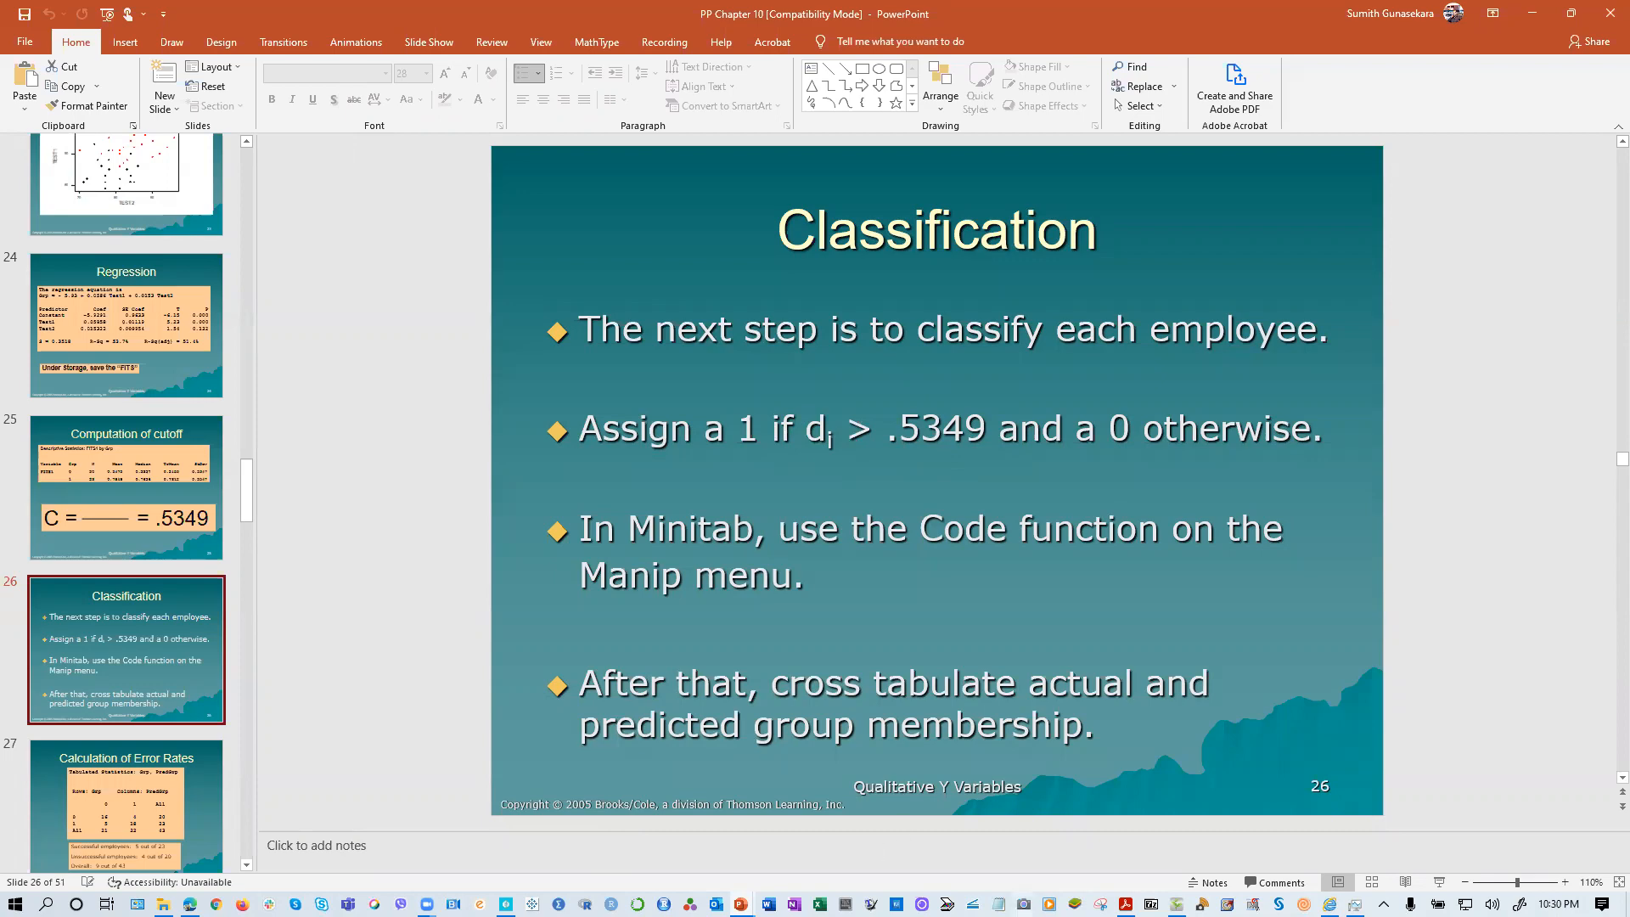
key(alt+Tab)
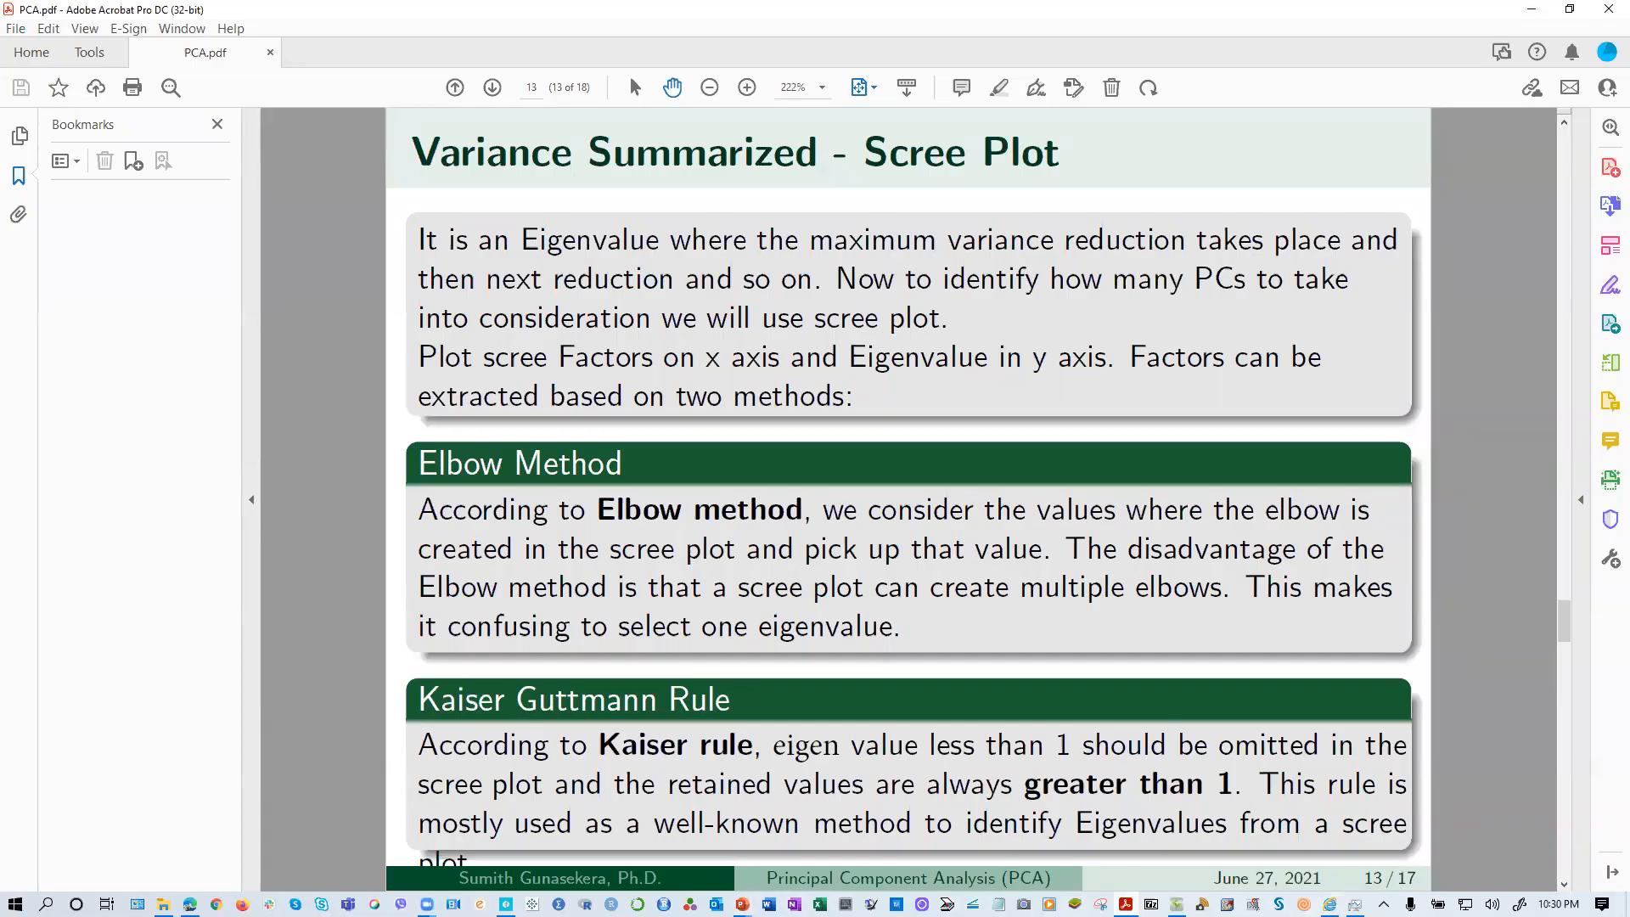
key(alt+Tab)
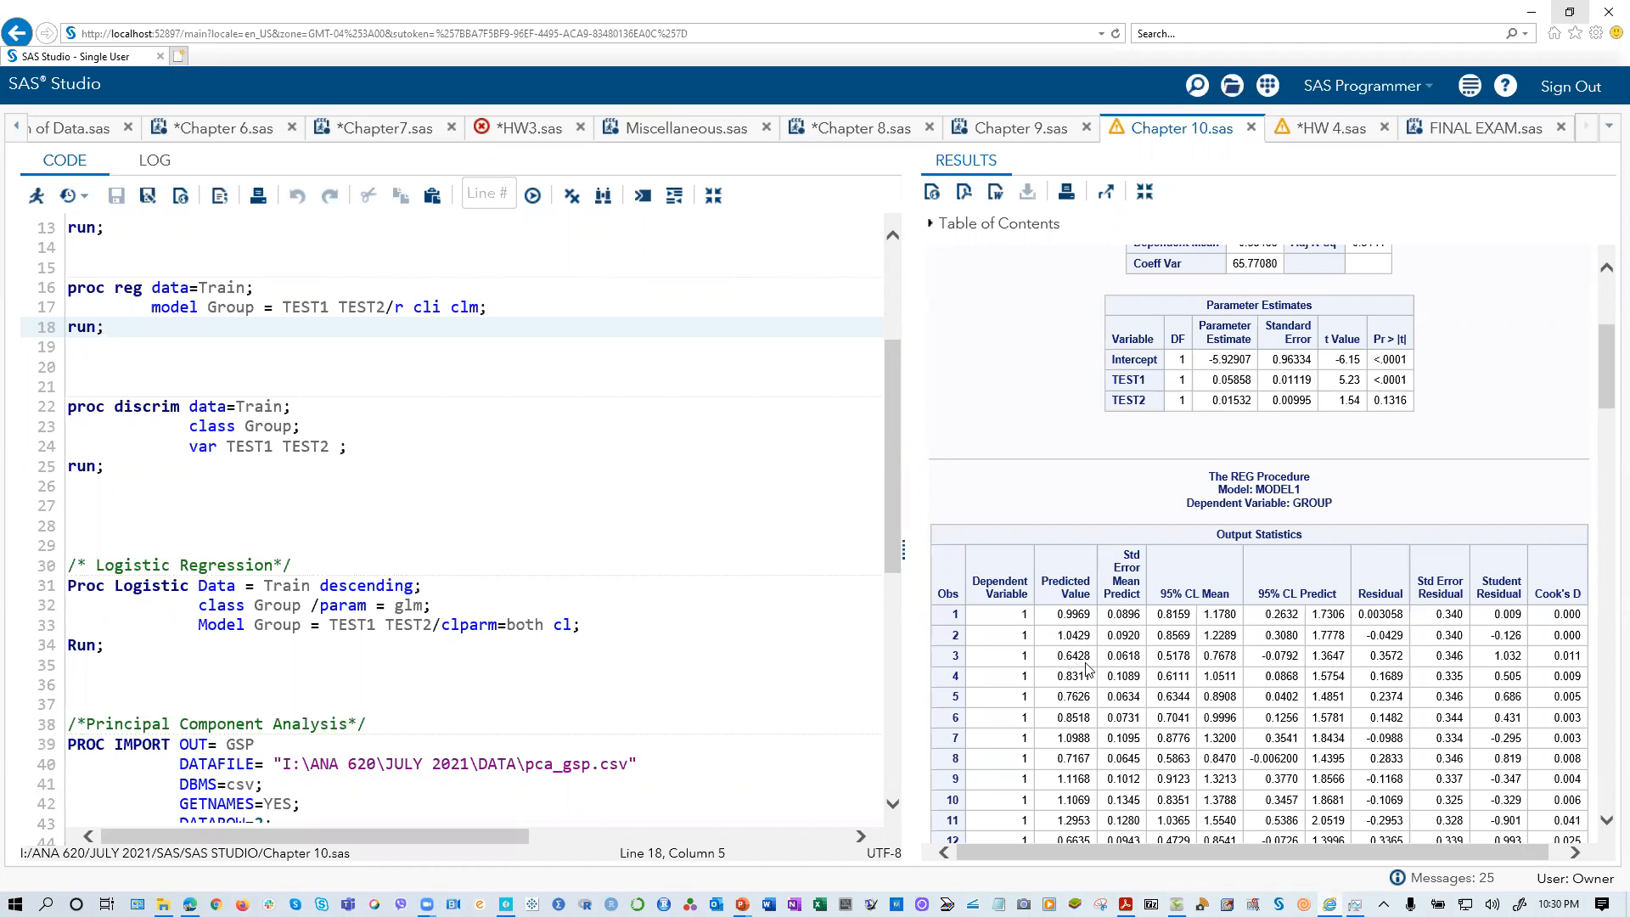
Step: Switch to the PP Chapter 10 presentation in PowerPoint and place its window with the Classification slide beside the regression's Output Statistics table
scroll(1098, 668, down, 3)
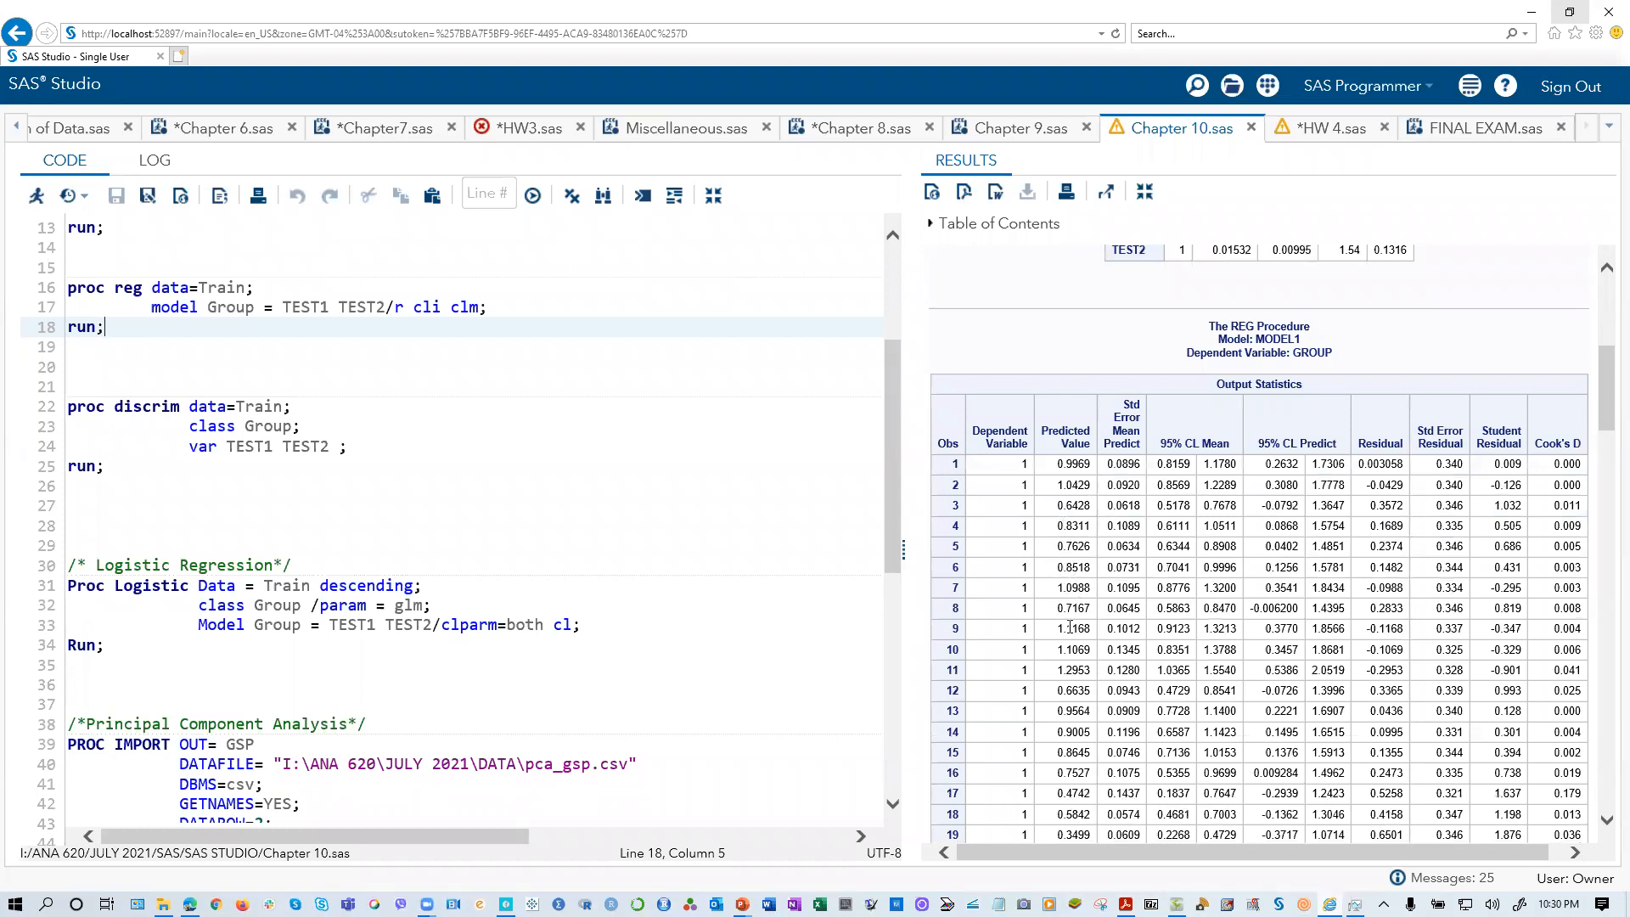
scroll(1060, 710, down, 3)
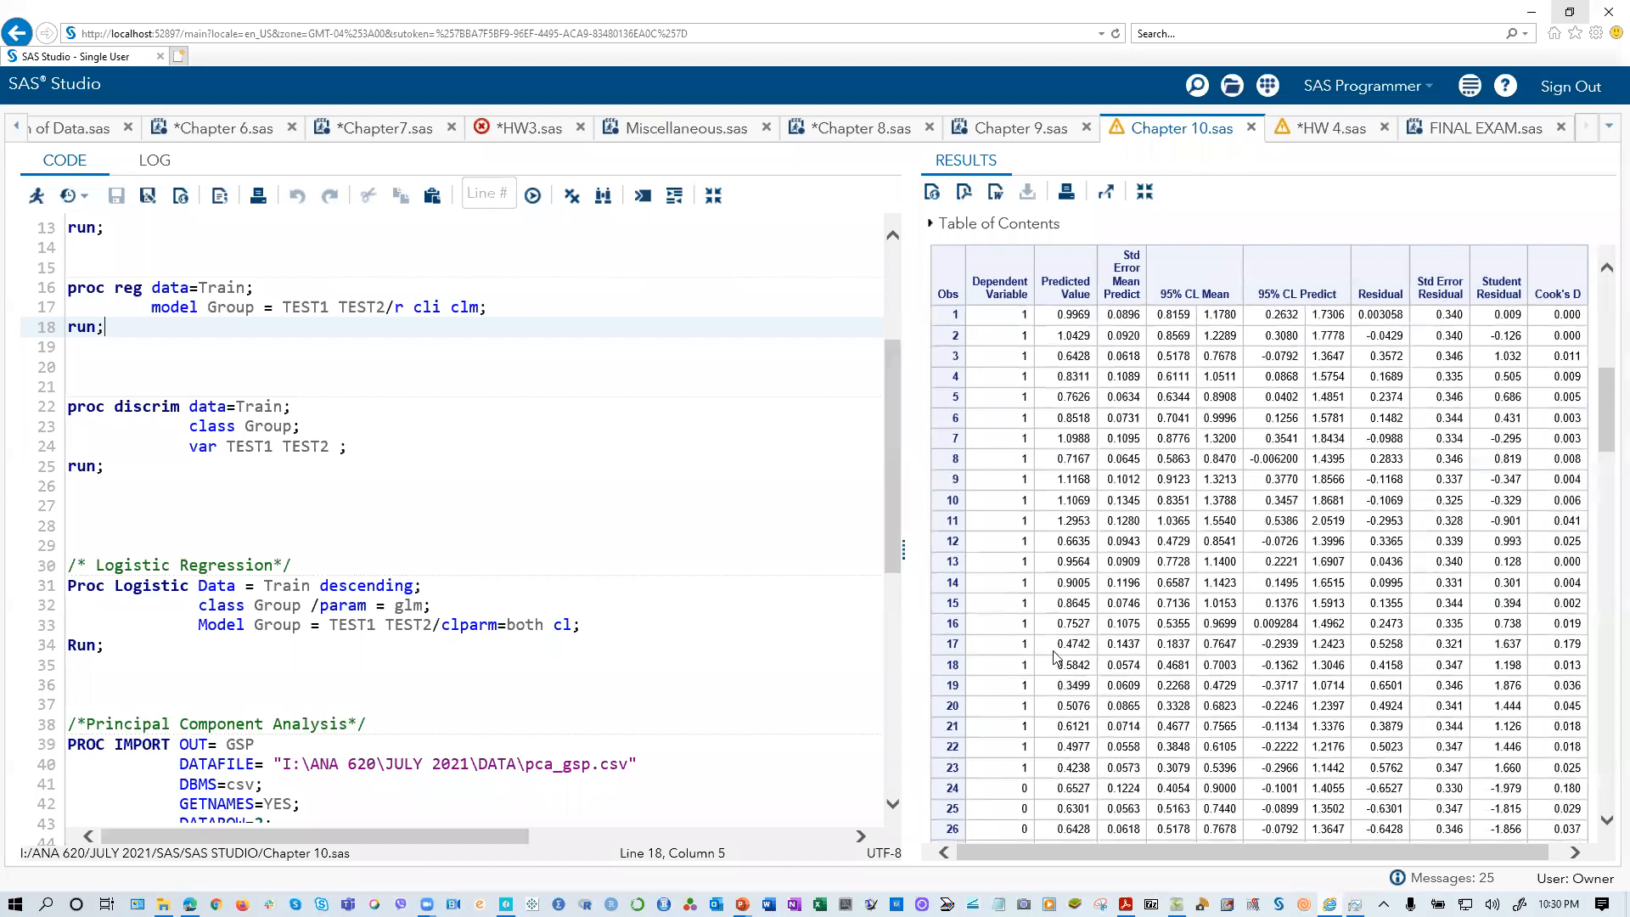
mouse_move(1057, 643)
mouse_down()
mouse_move(1112, 644)
mouse_move(1018, 679)
mouse_move(1082, 669)
mouse_move(1010, 652)
mouse_move(1087, 650)
mouse_move(977, 670)
mouse_move(1074, 651)
mouse_move(1031, 649)
mouse_up()
mouse_move(740, 903)
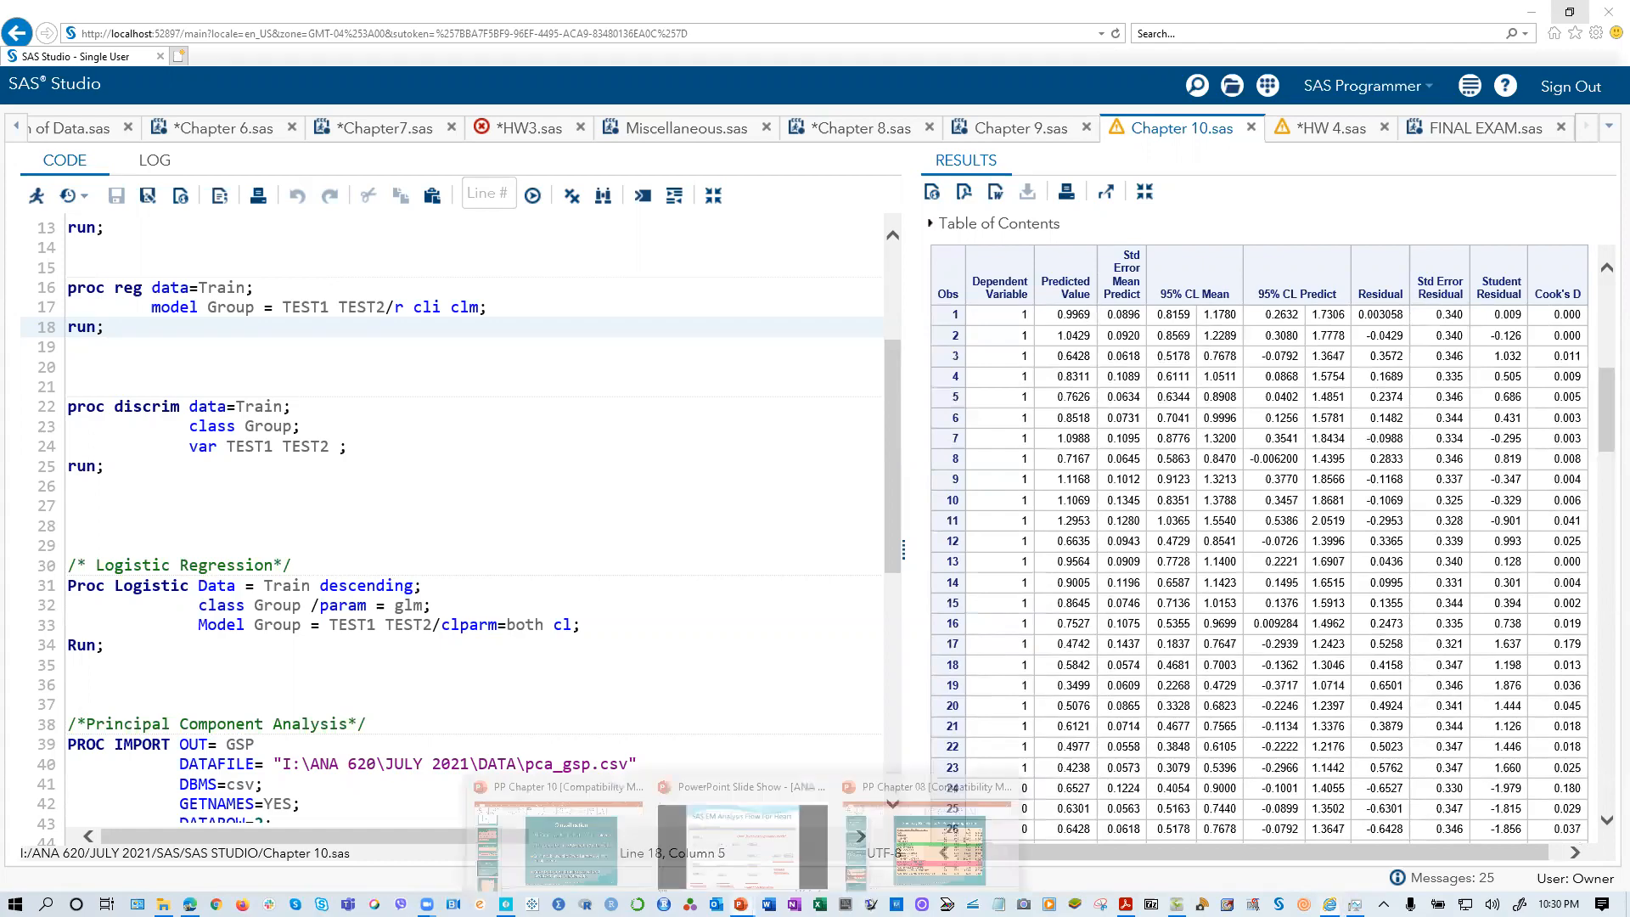
click(610, 828)
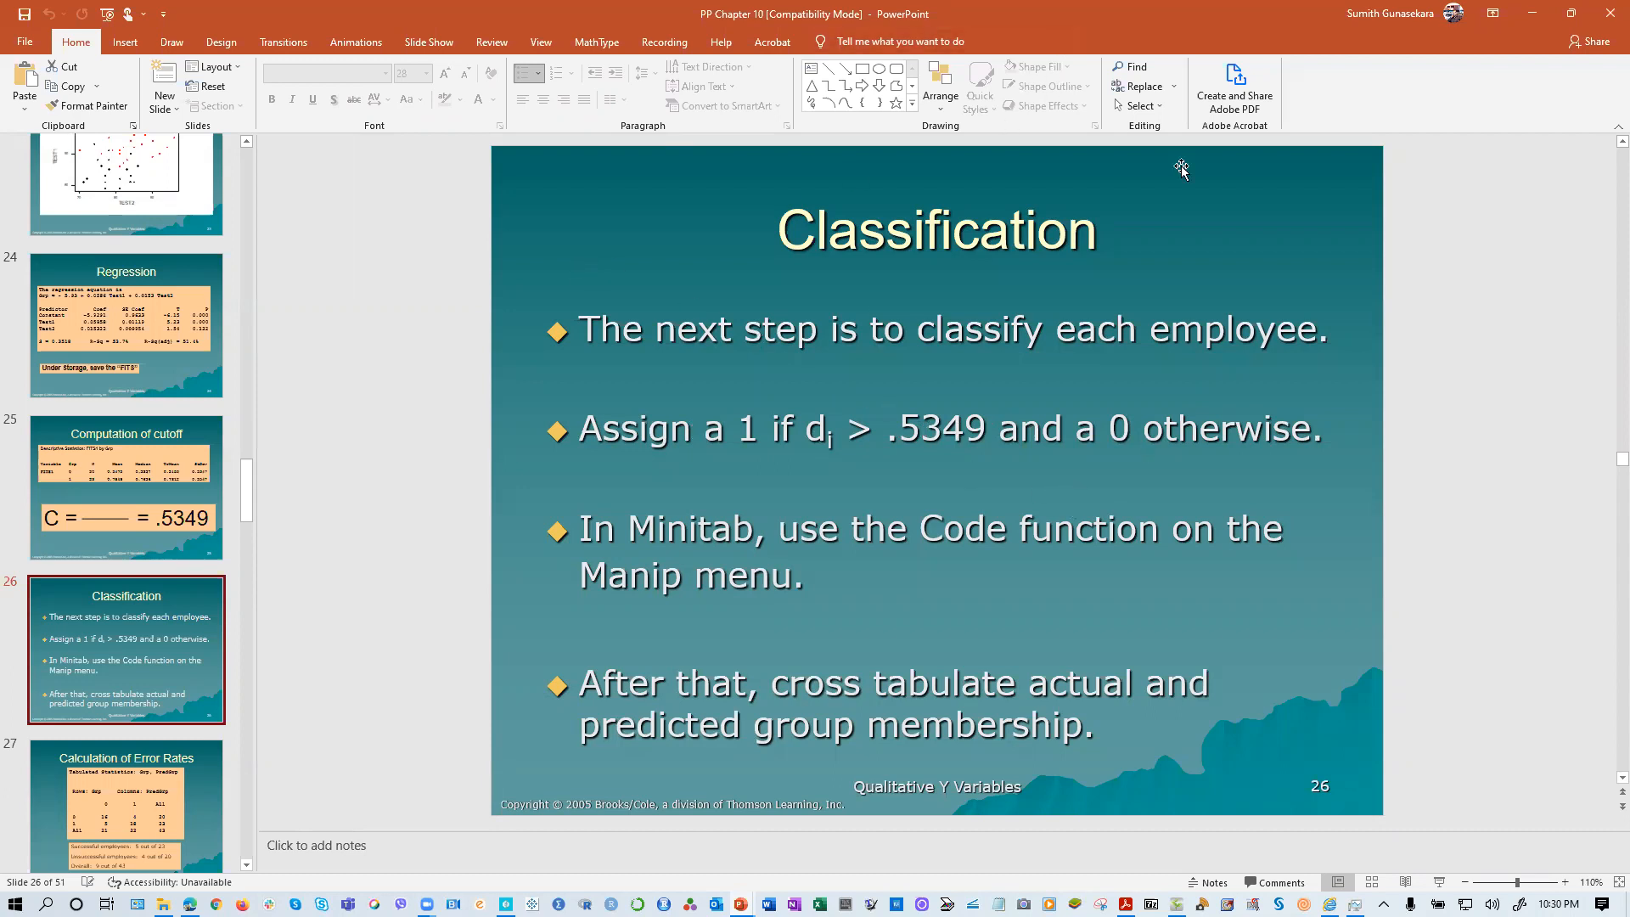
drag(1191, 26, 431, 206)
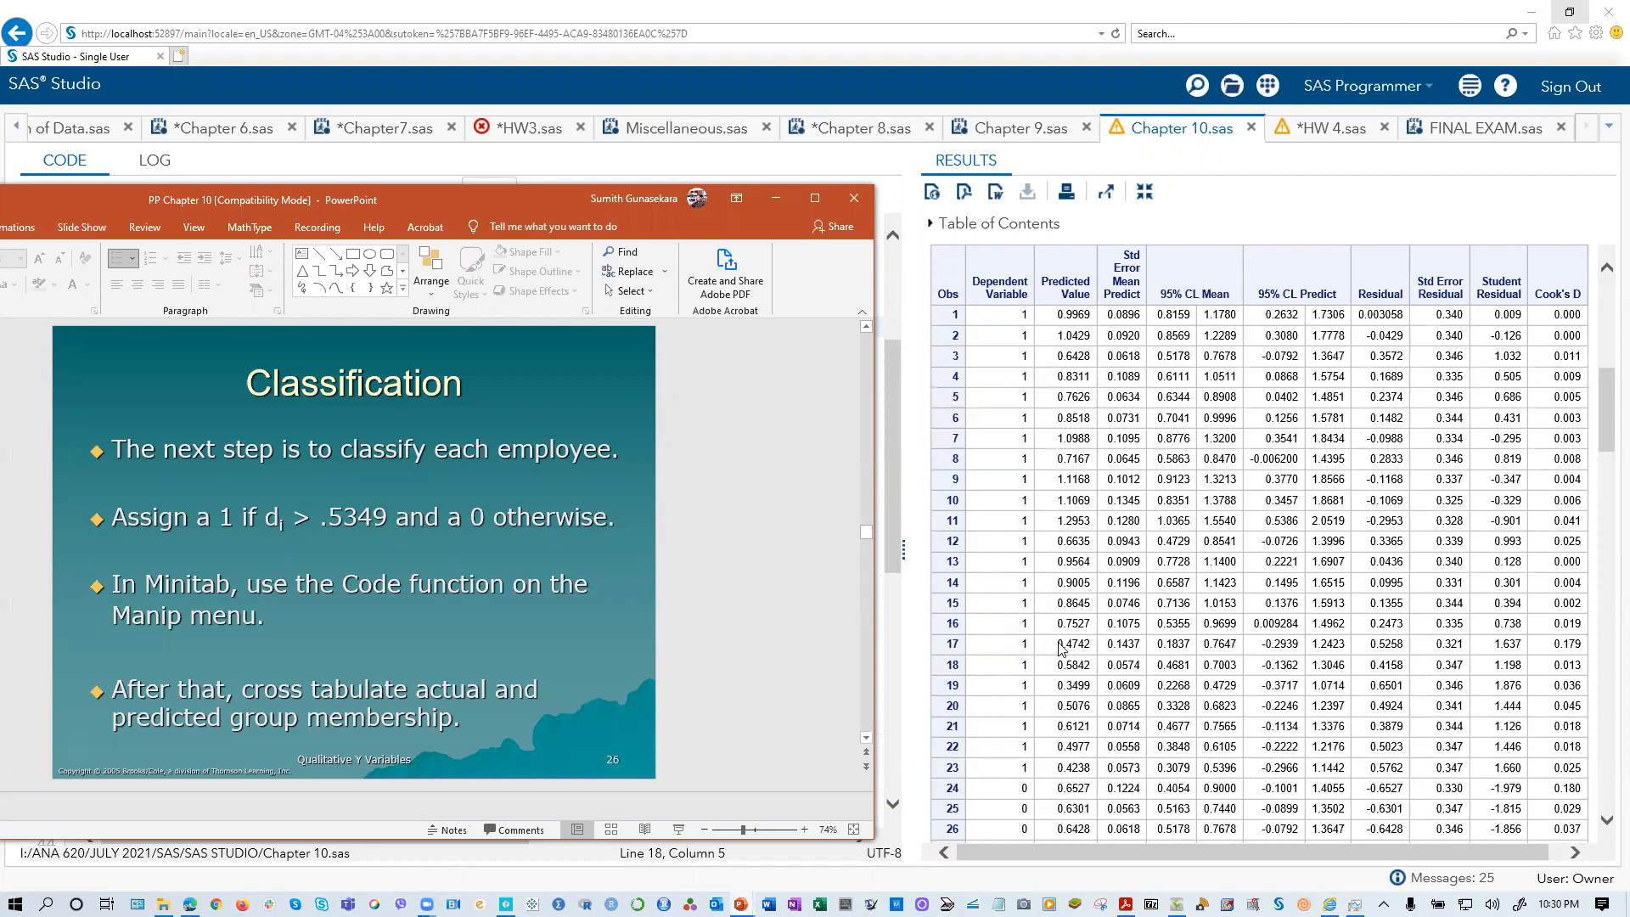
Step: Highlight the predicted values of observations 17, 19, 27 and 23 in the Output Statistics table to check their classification
drag(1063, 650, 1078, 650)
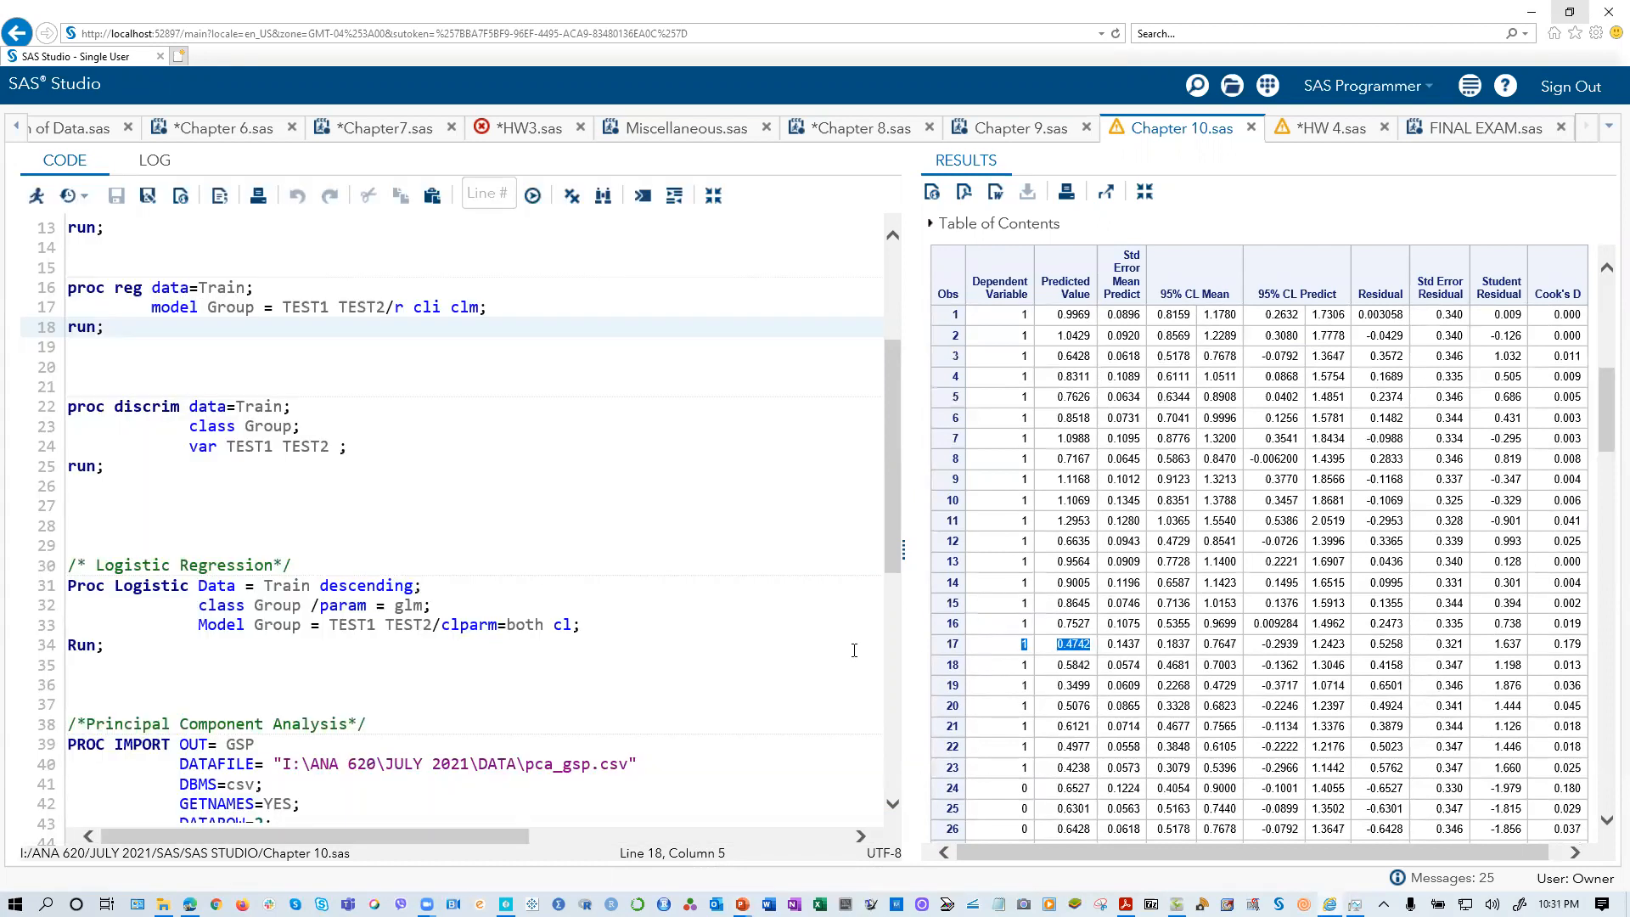
double_click(1059, 687)
scroll(1057, 768, down, 2)
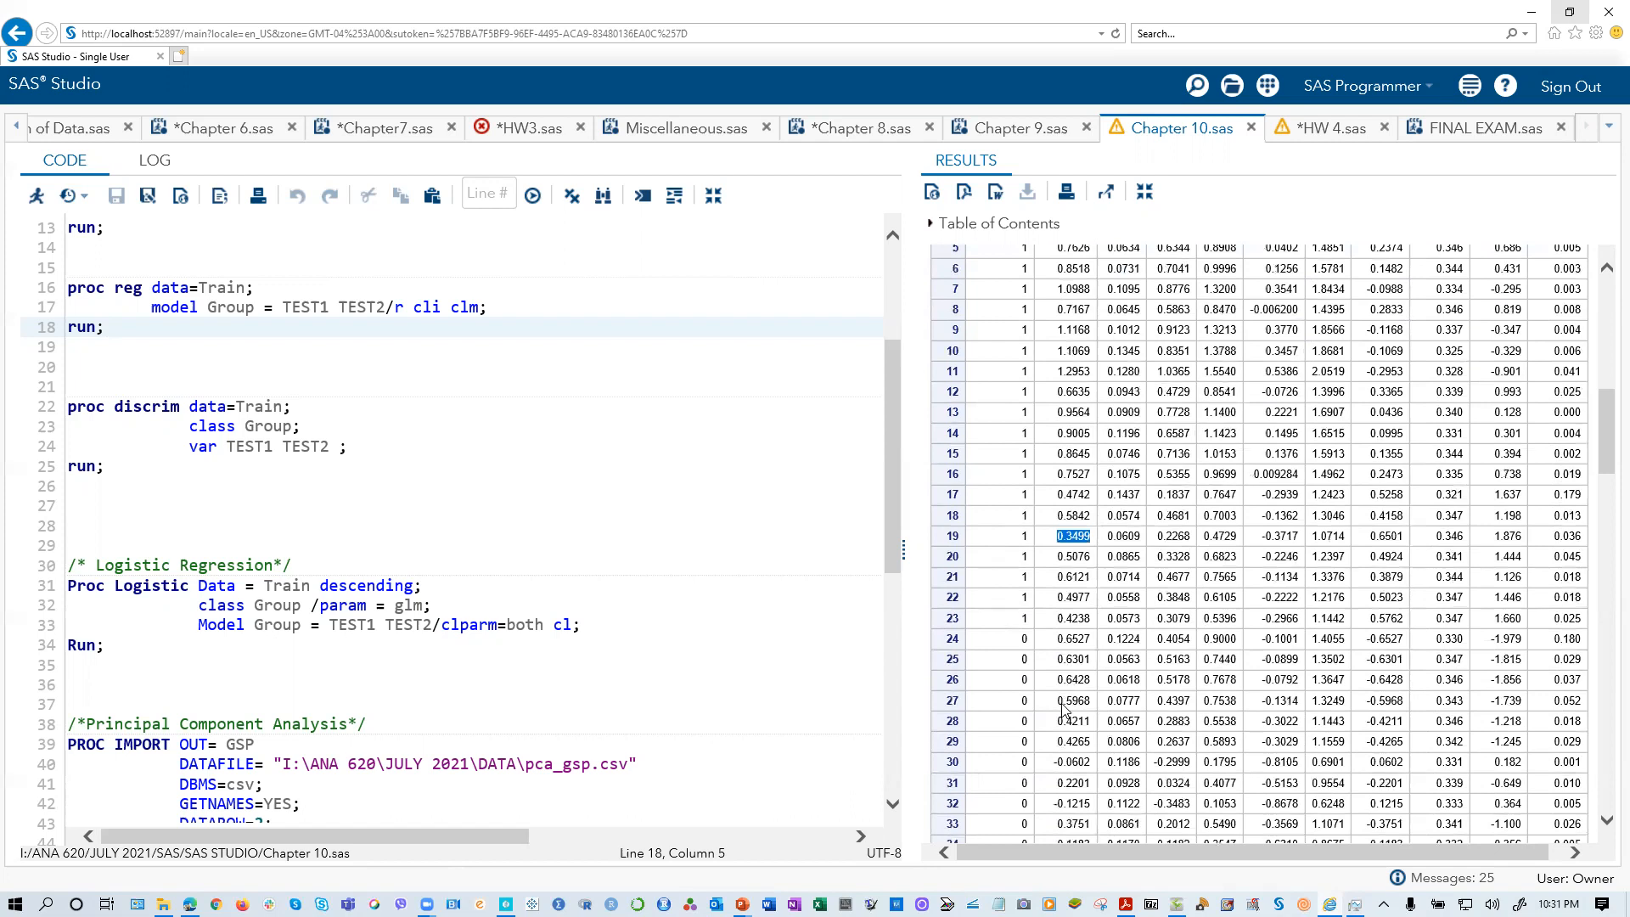
scroll(1063, 704, down, 2)
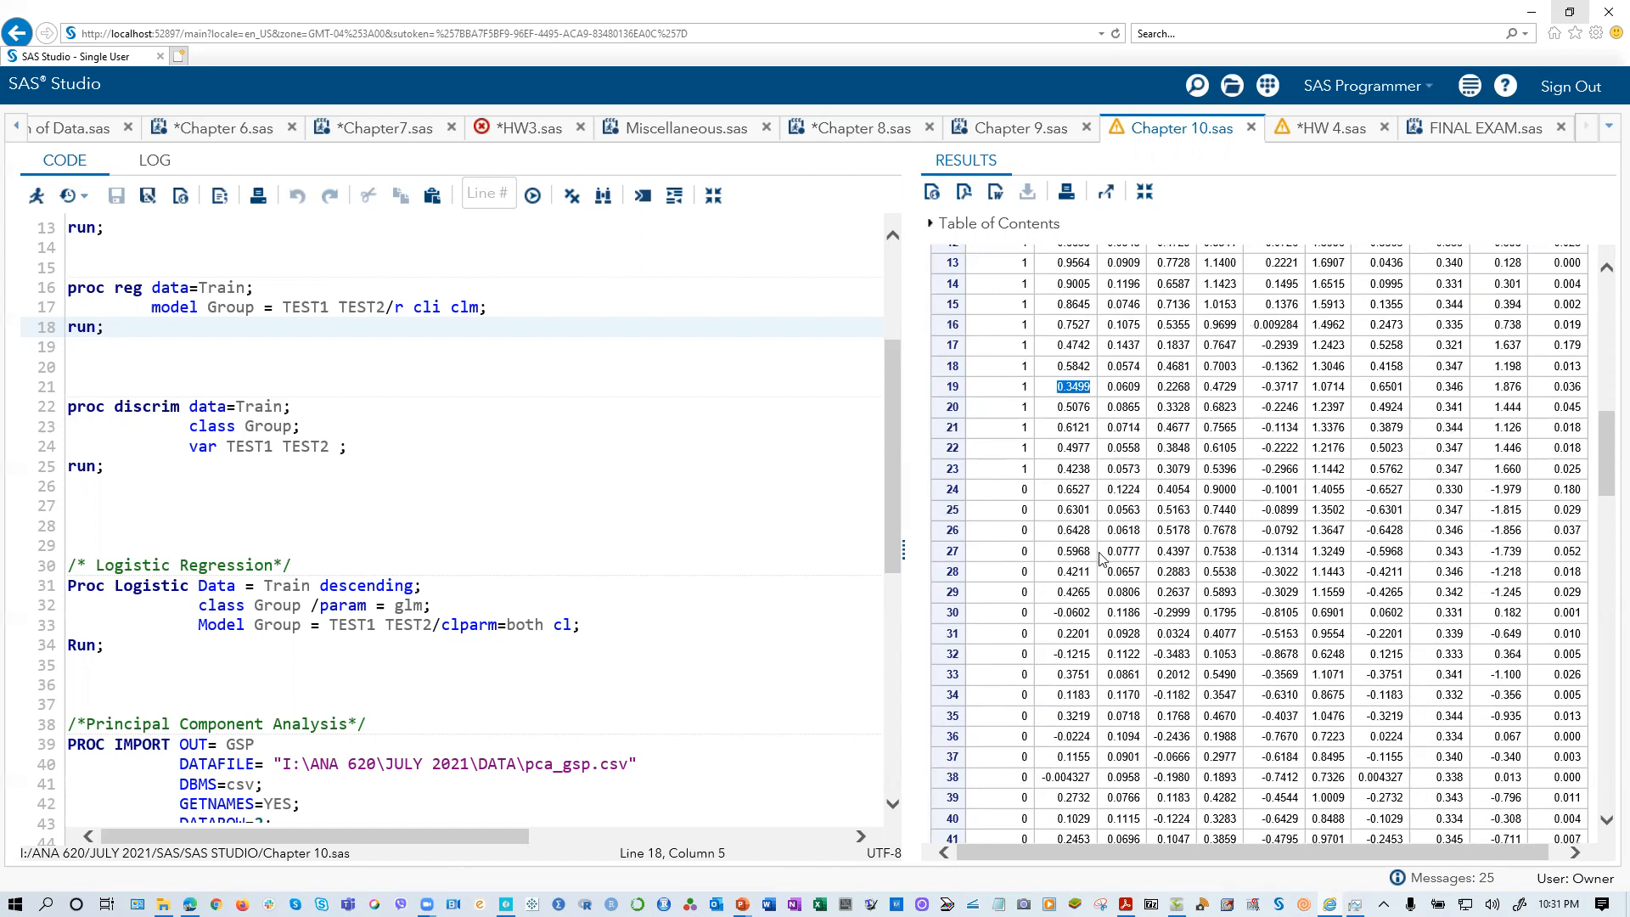
drag(1057, 551, 1091, 552)
drag(1058, 472, 1083, 475)
Step: Check the cutoff on the Classification slide, minimize the presentation and return to SAS Studio
click(1531, 12)
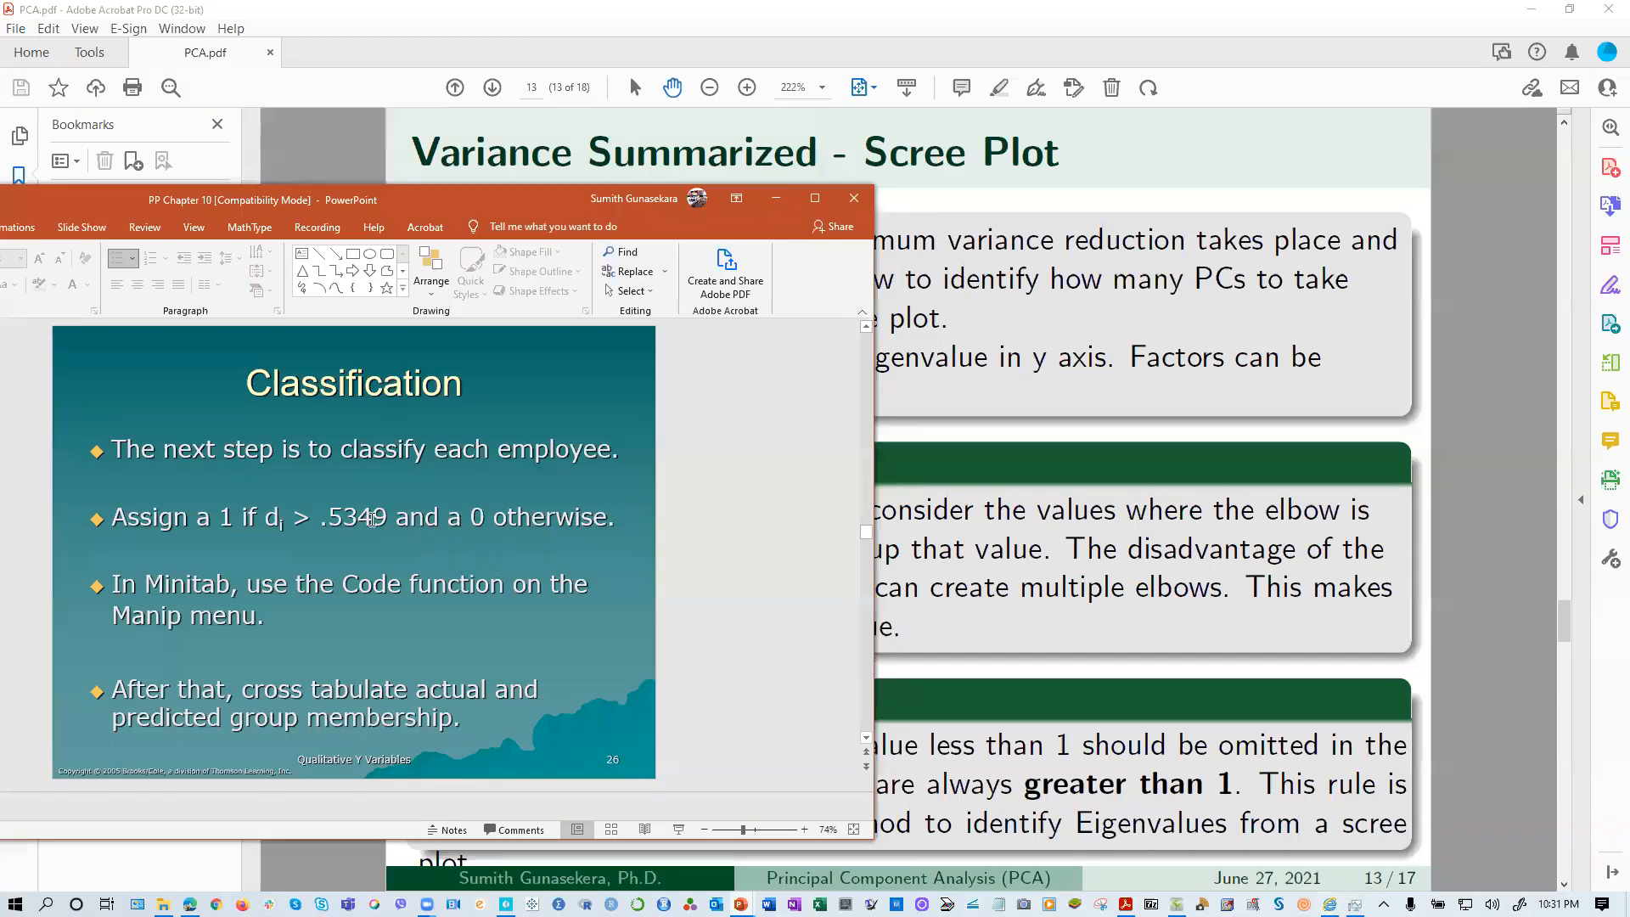
click(775, 199)
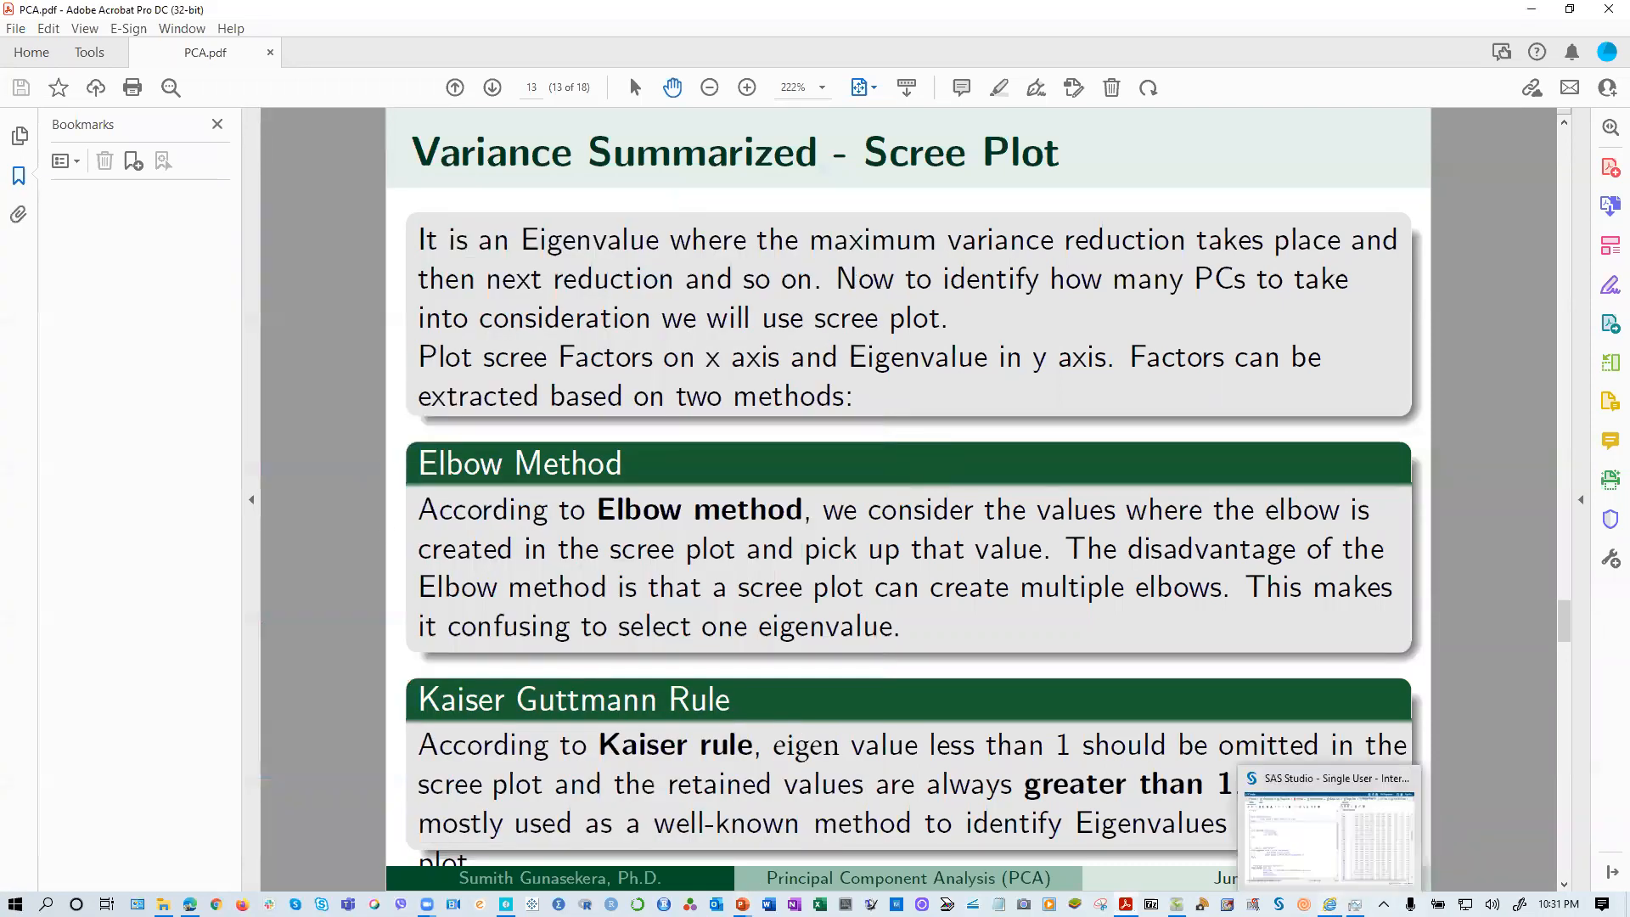
click(1329, 903)
Step: Run only the proc discrim block on the Train data, with class Group and variables TEST1 and TEST2
scroll(1130, 600, down, 10)
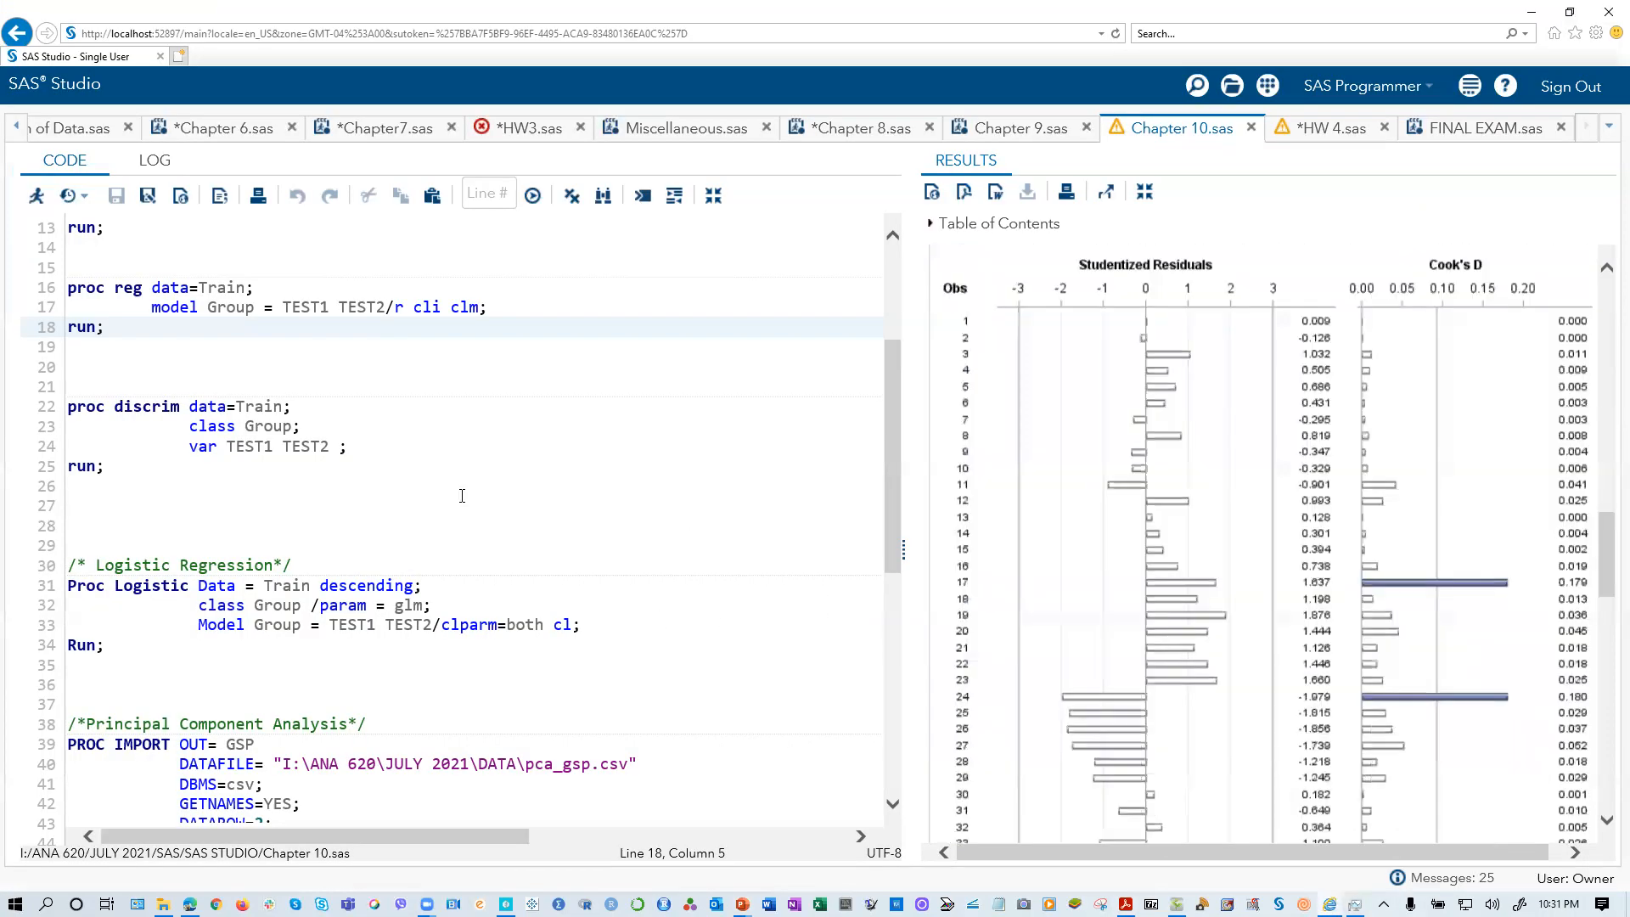
scroll(277, 521, down, 7)
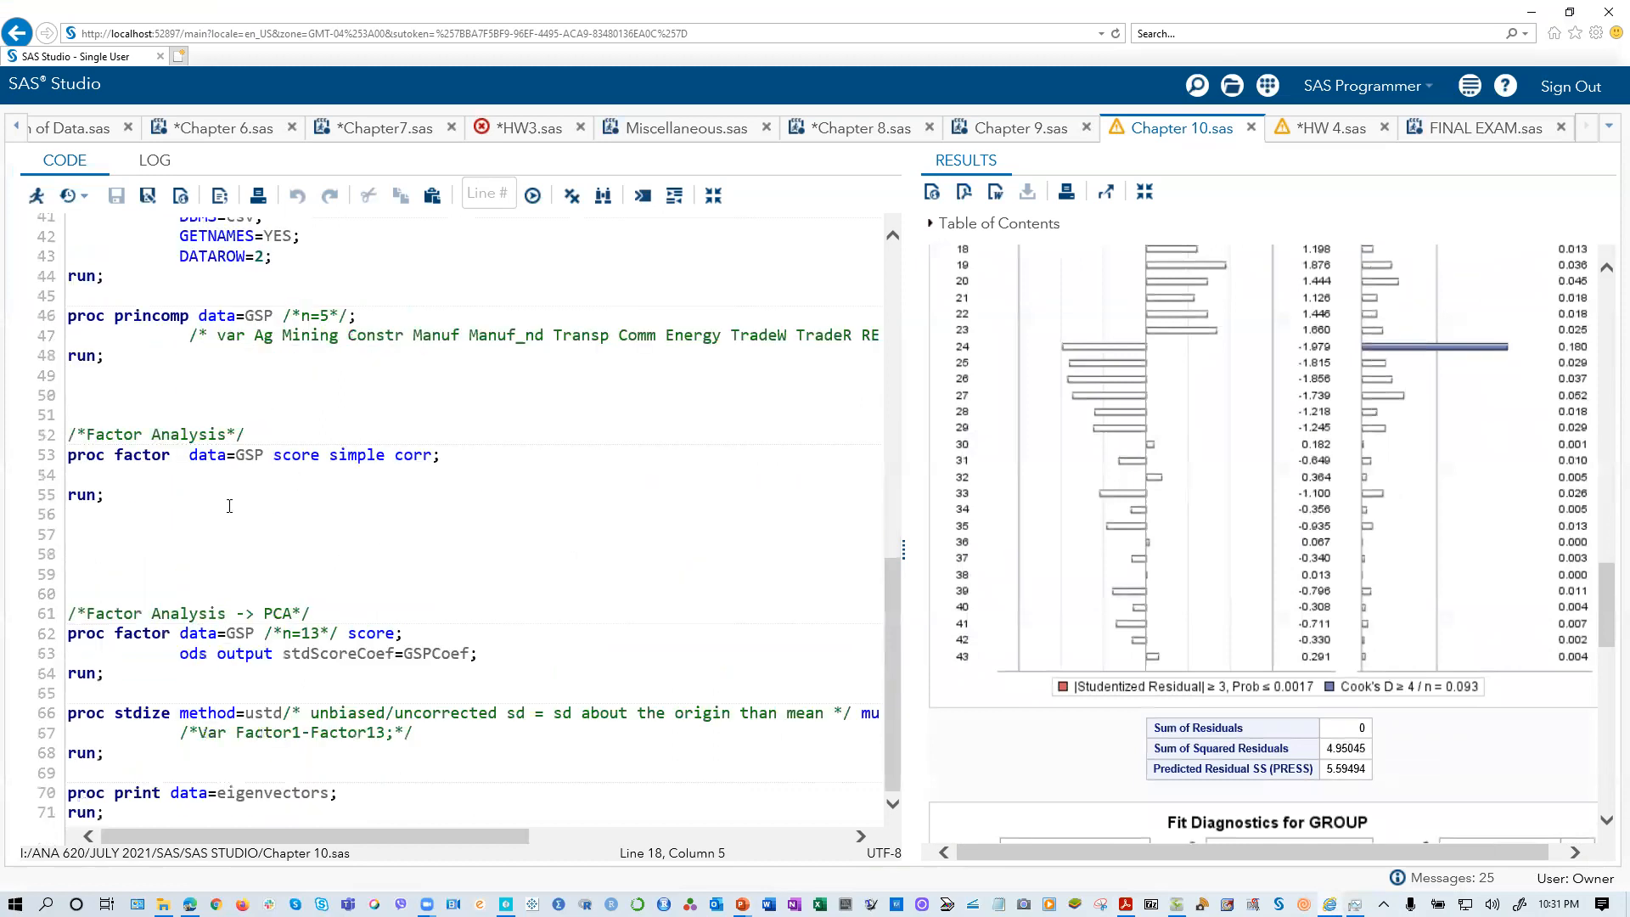
scroll(229, 506, up, 7)
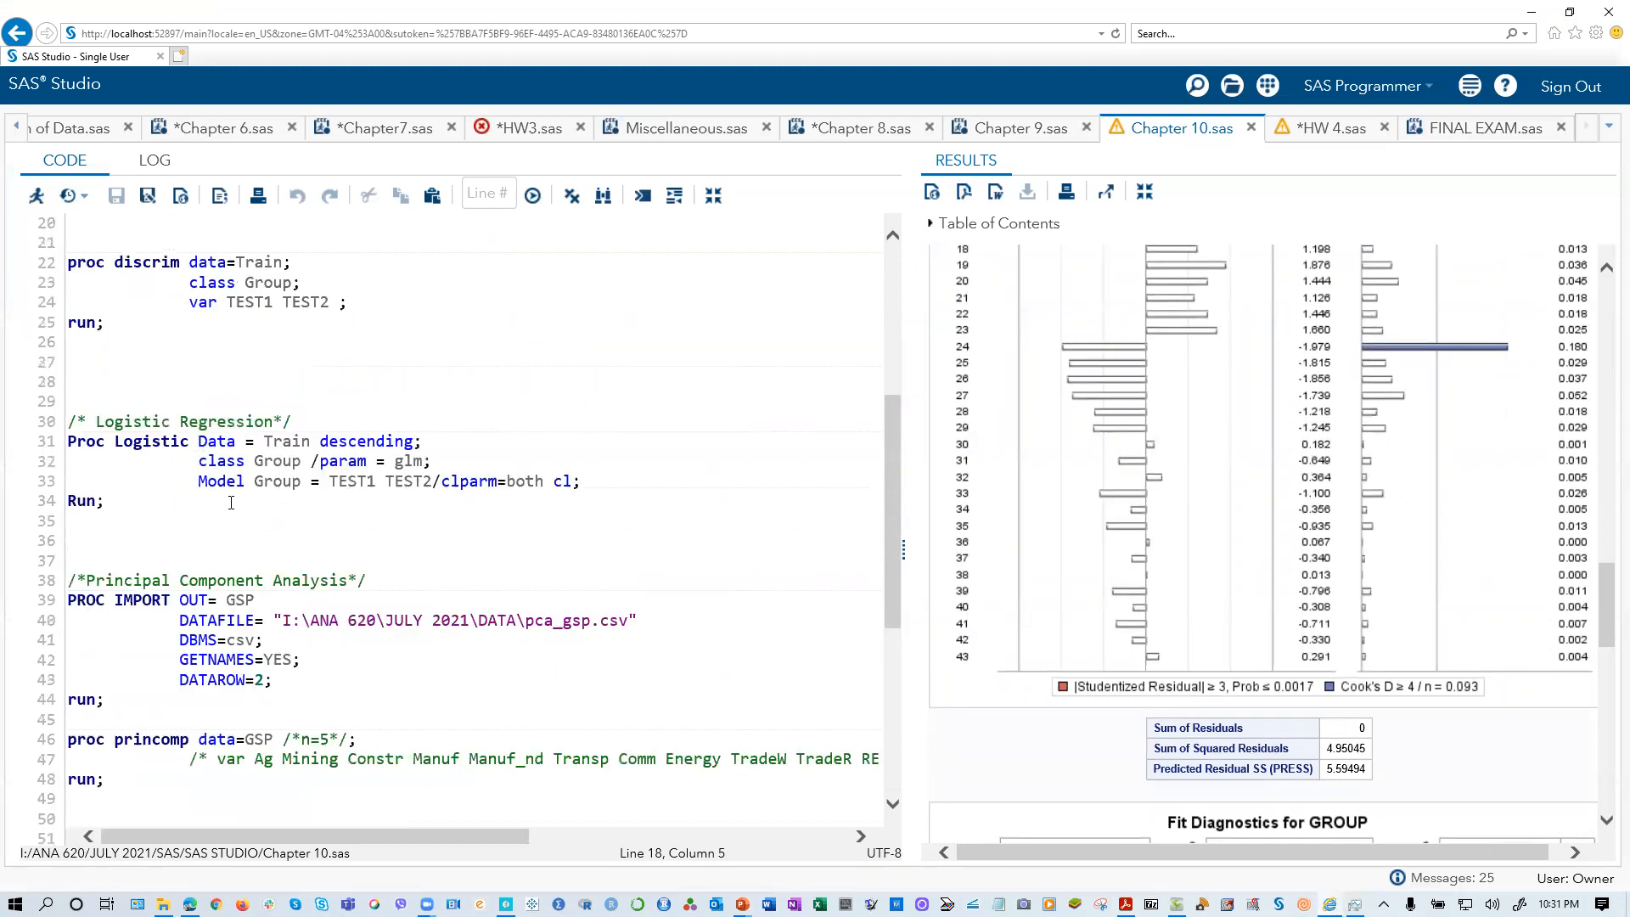
scroll(231, 502, up, 4)
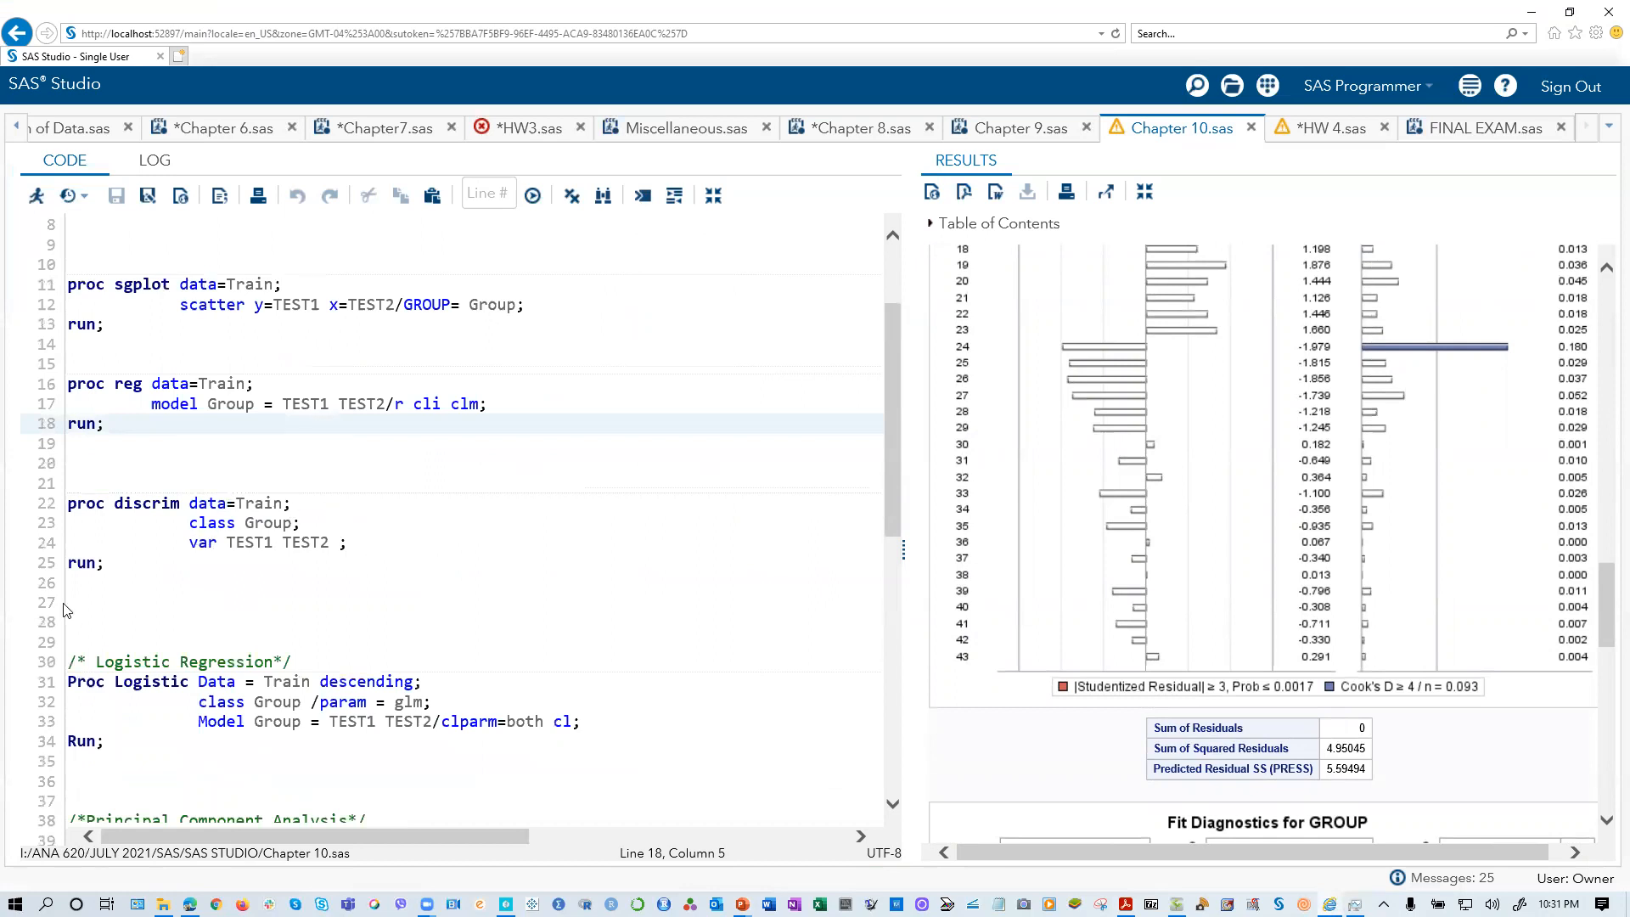
scroll(97, 570, down, 1)
drag(104, 546, 45, 482)
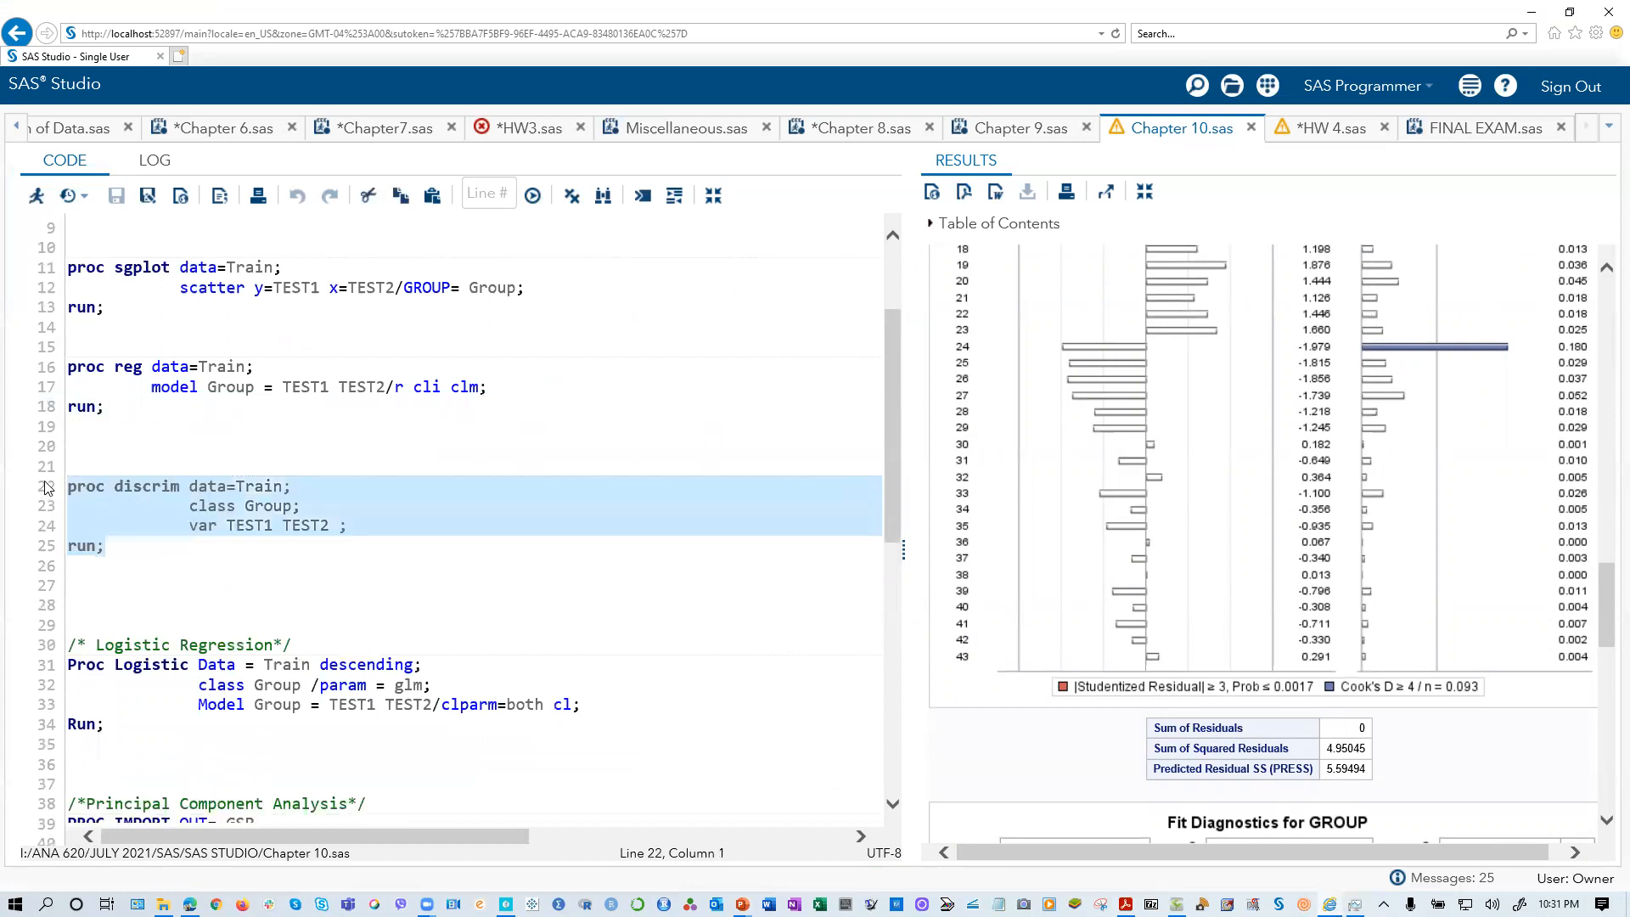
click(36, 195)
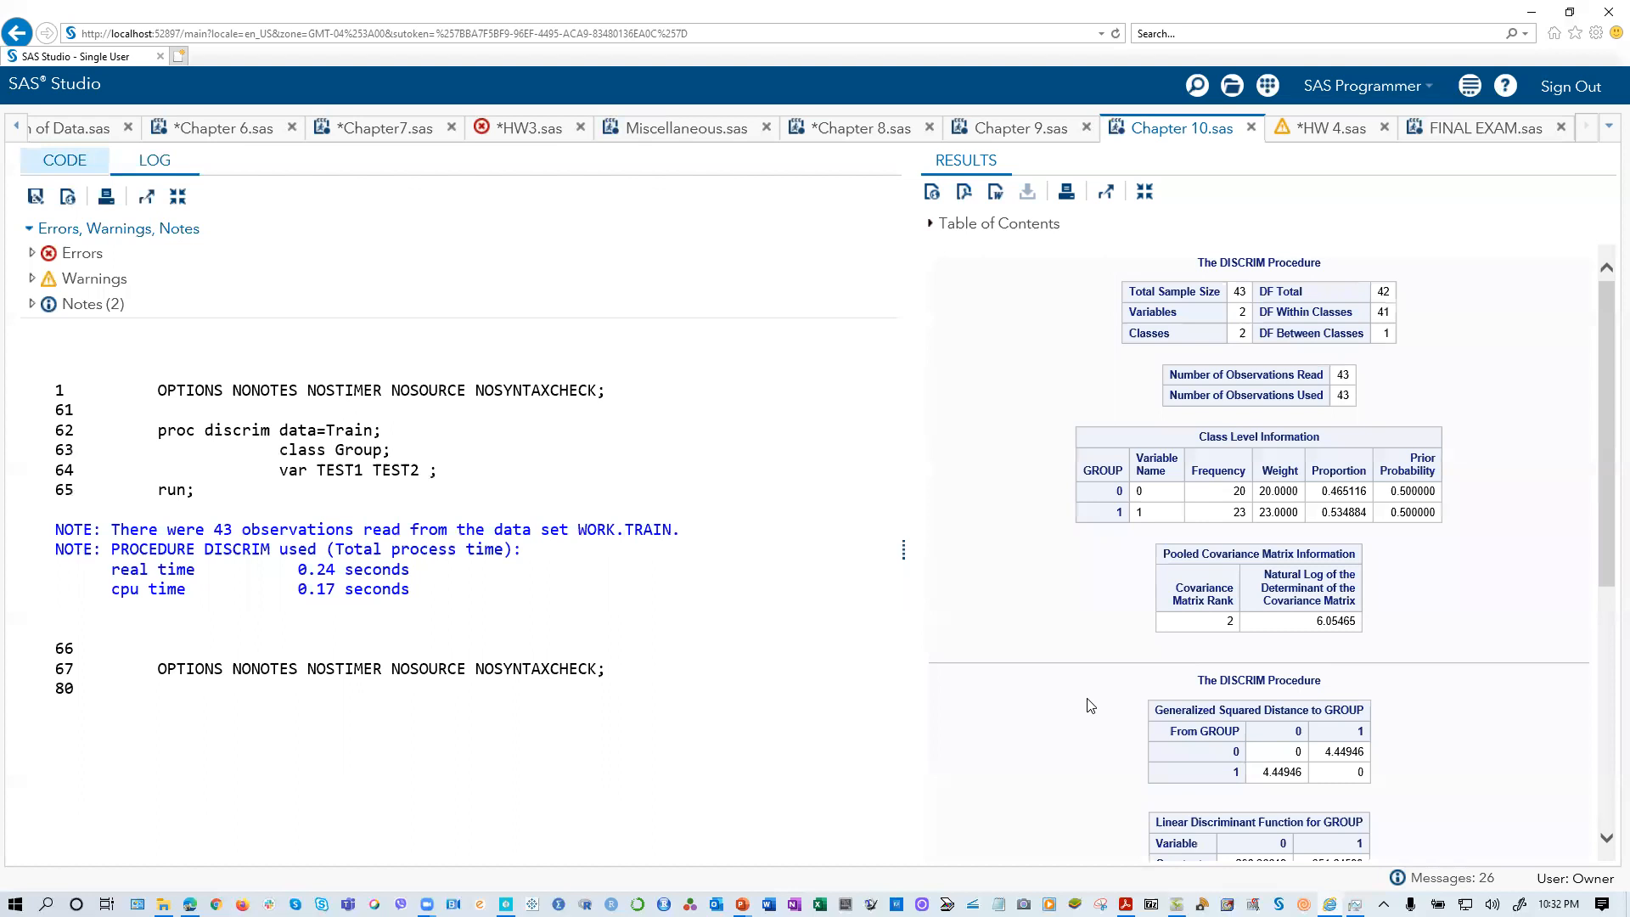
Step: Bring up the Calculation of Error Rates slide of PP Chapter 10 in PowerPoint and place it beside the discriminant classification summary
scroll(1090, 706, down, 5)
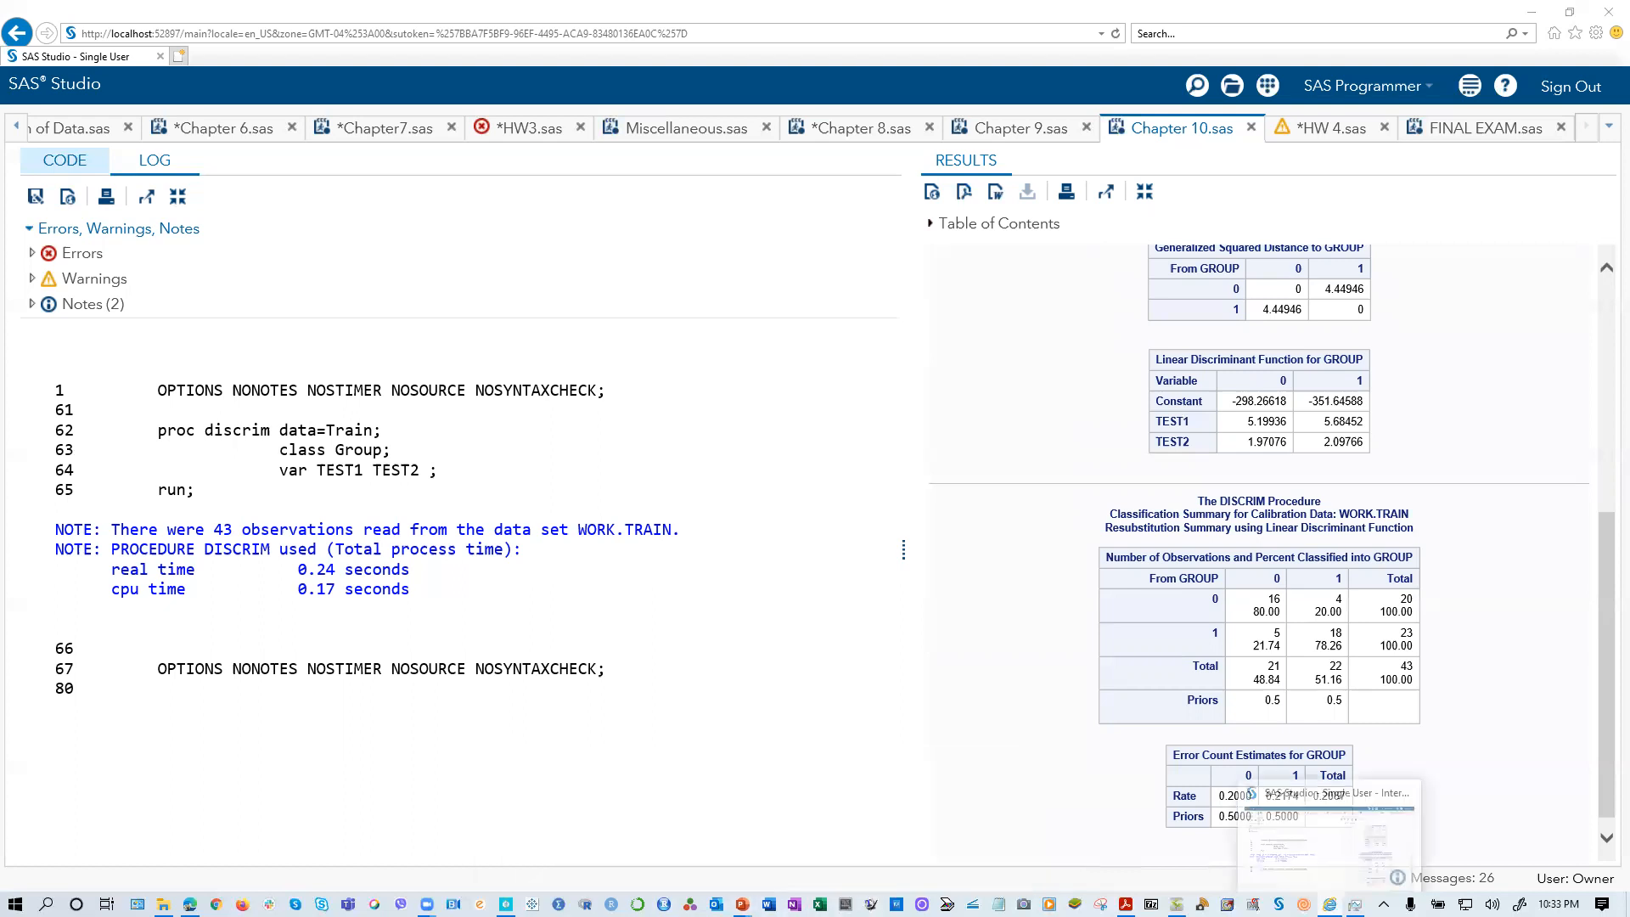
click(1126, 904)
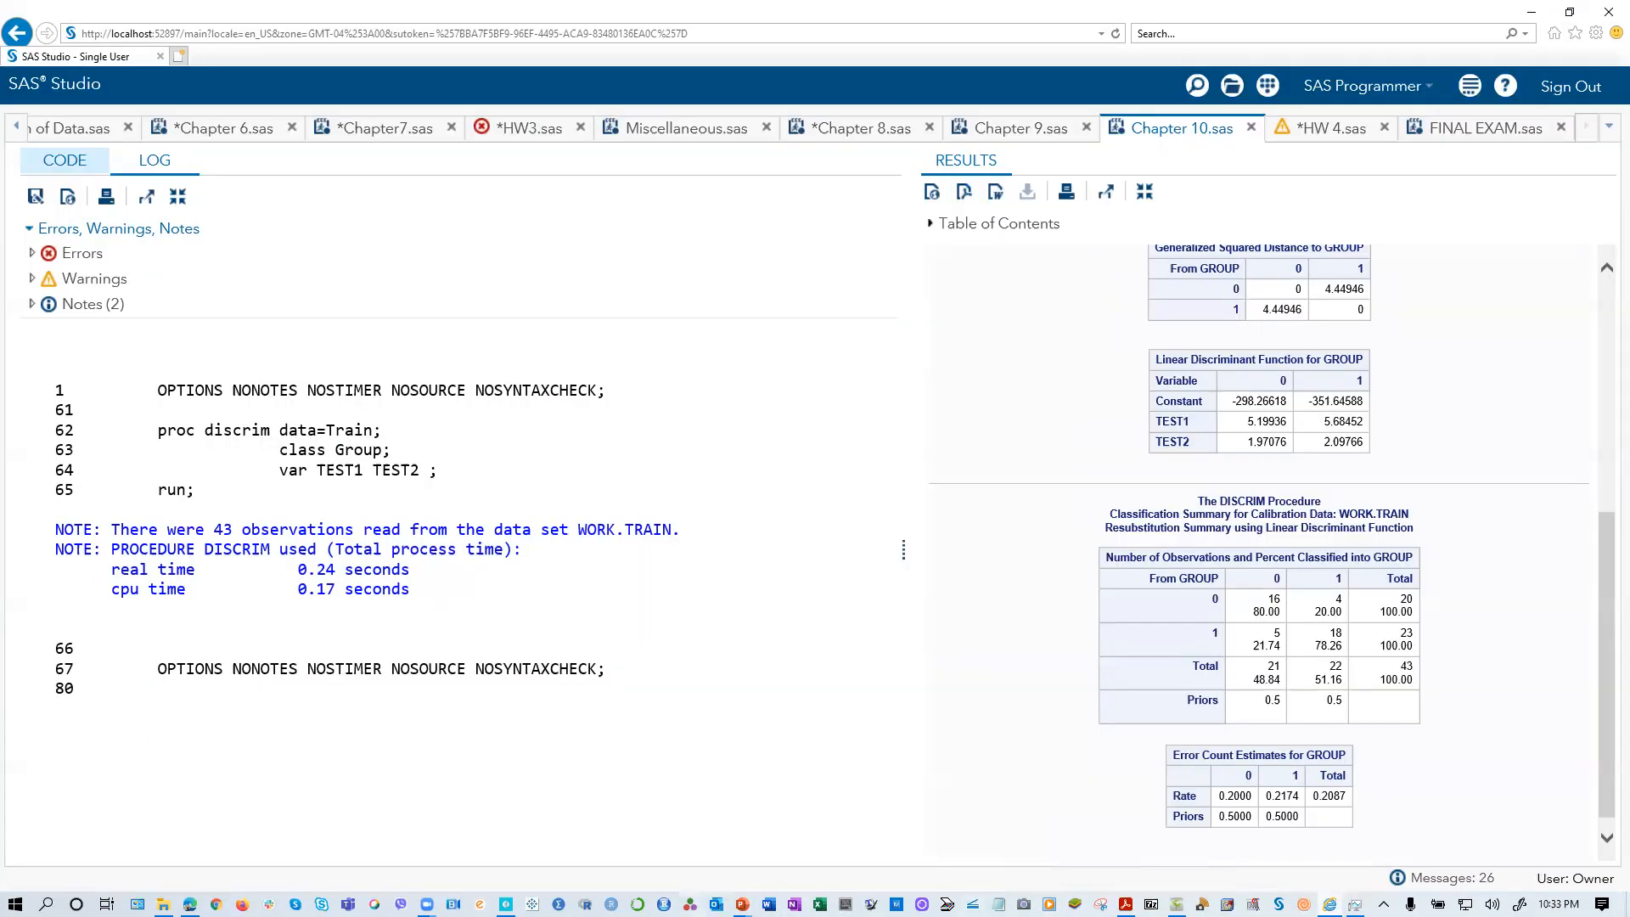
mouse_move(741, 904)
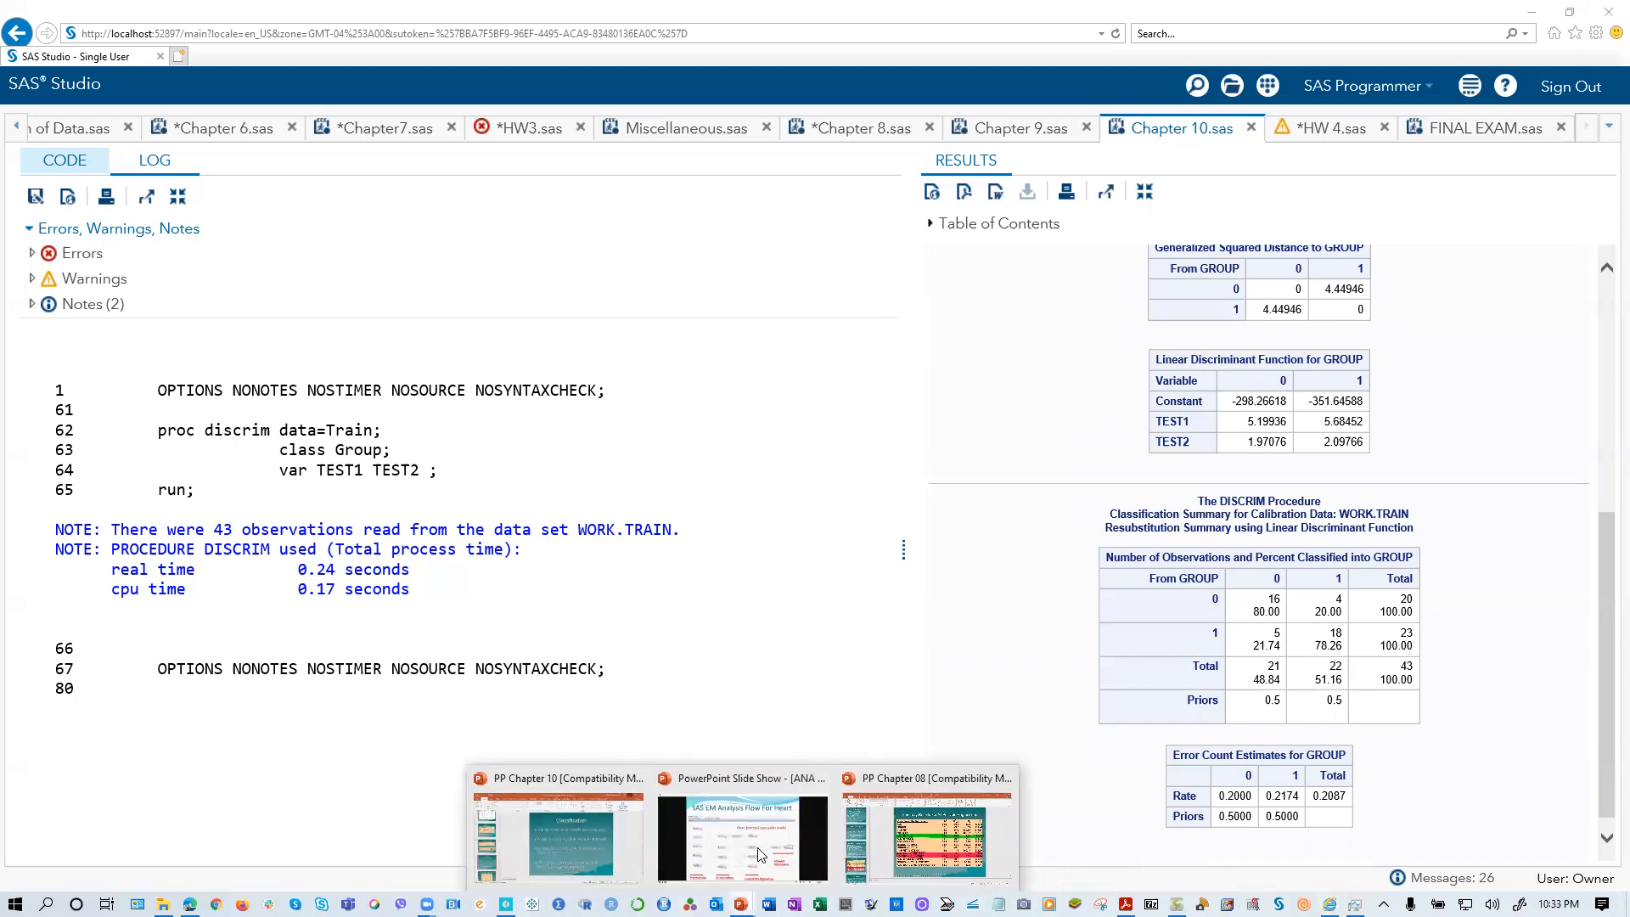
click(593, 849)
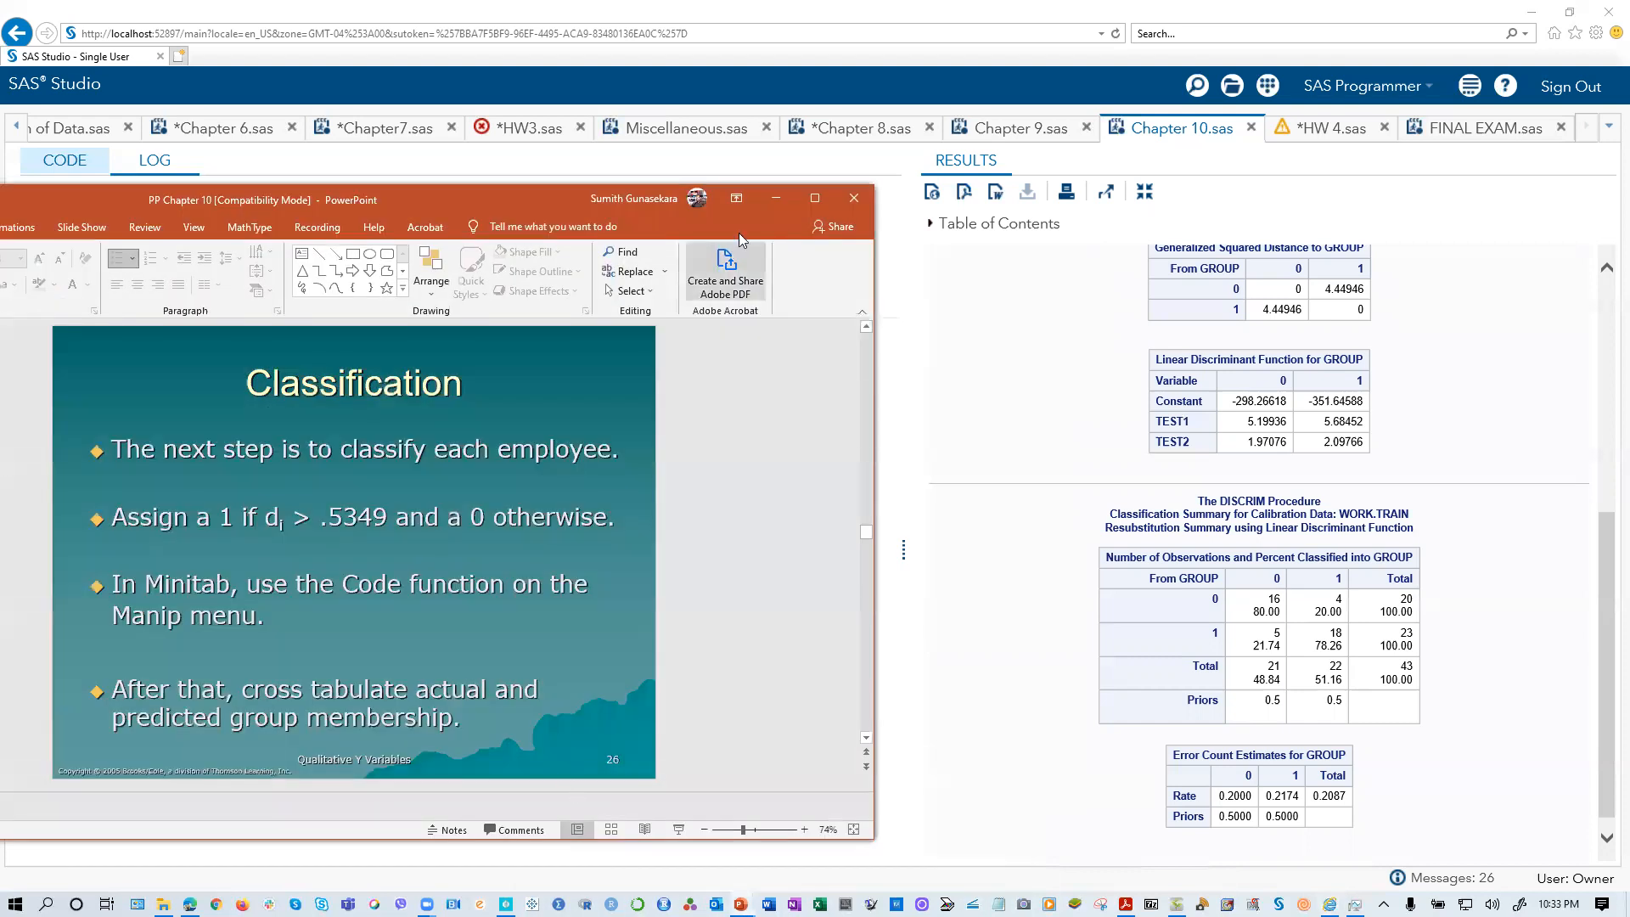
drag(537, 200, 1145, 159)
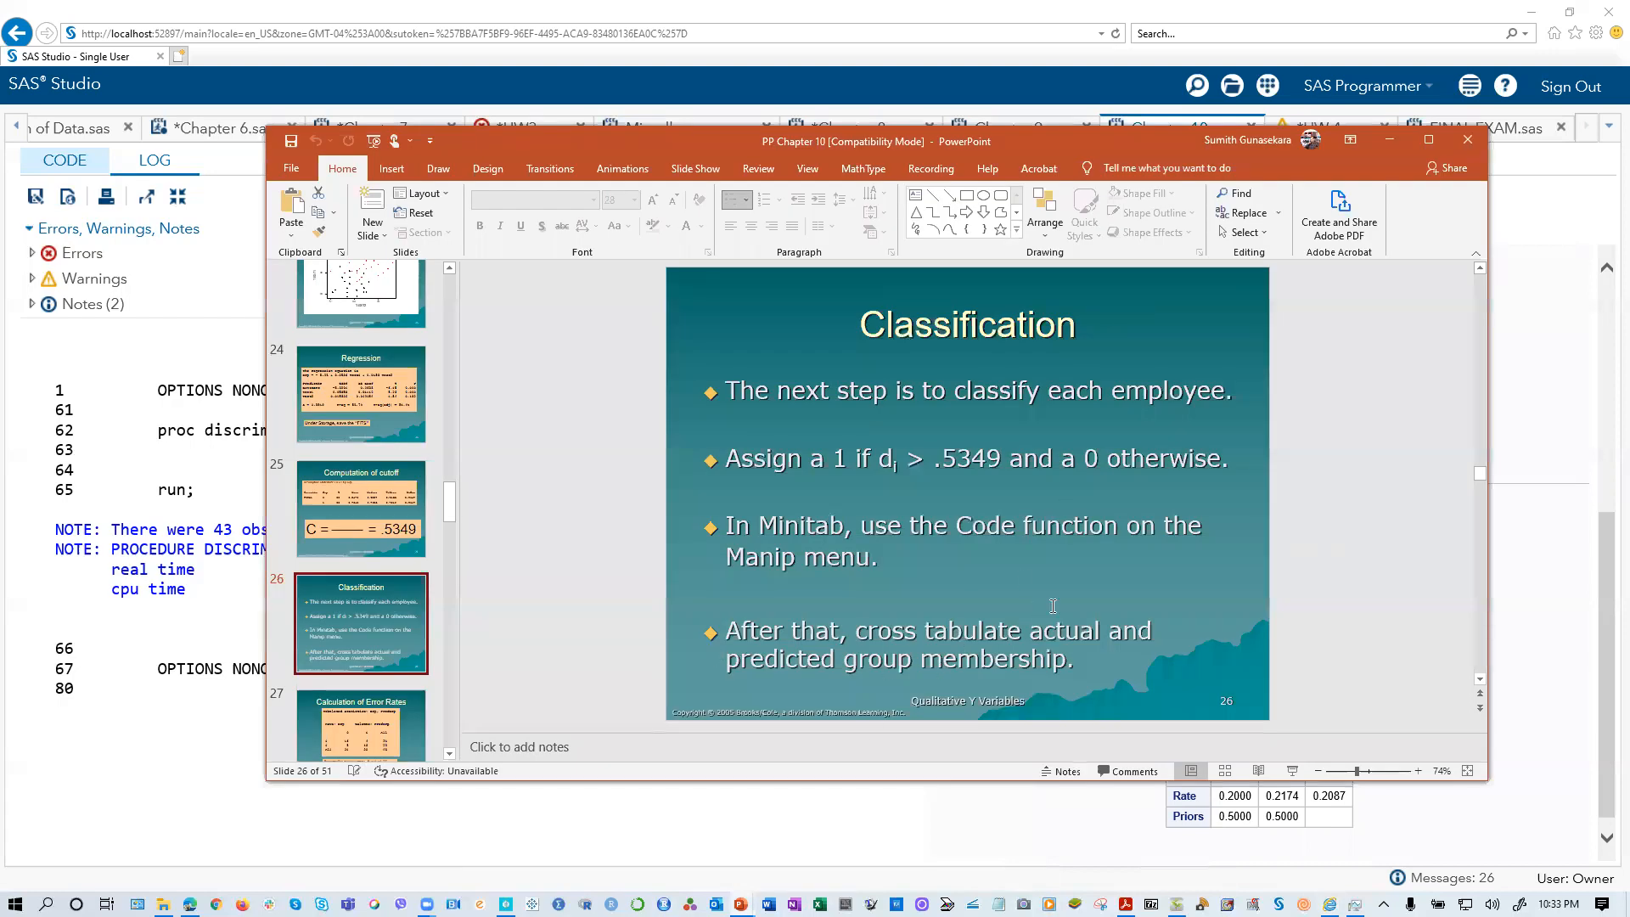
scroll(343, 645, down, 1)
click(344, 649)
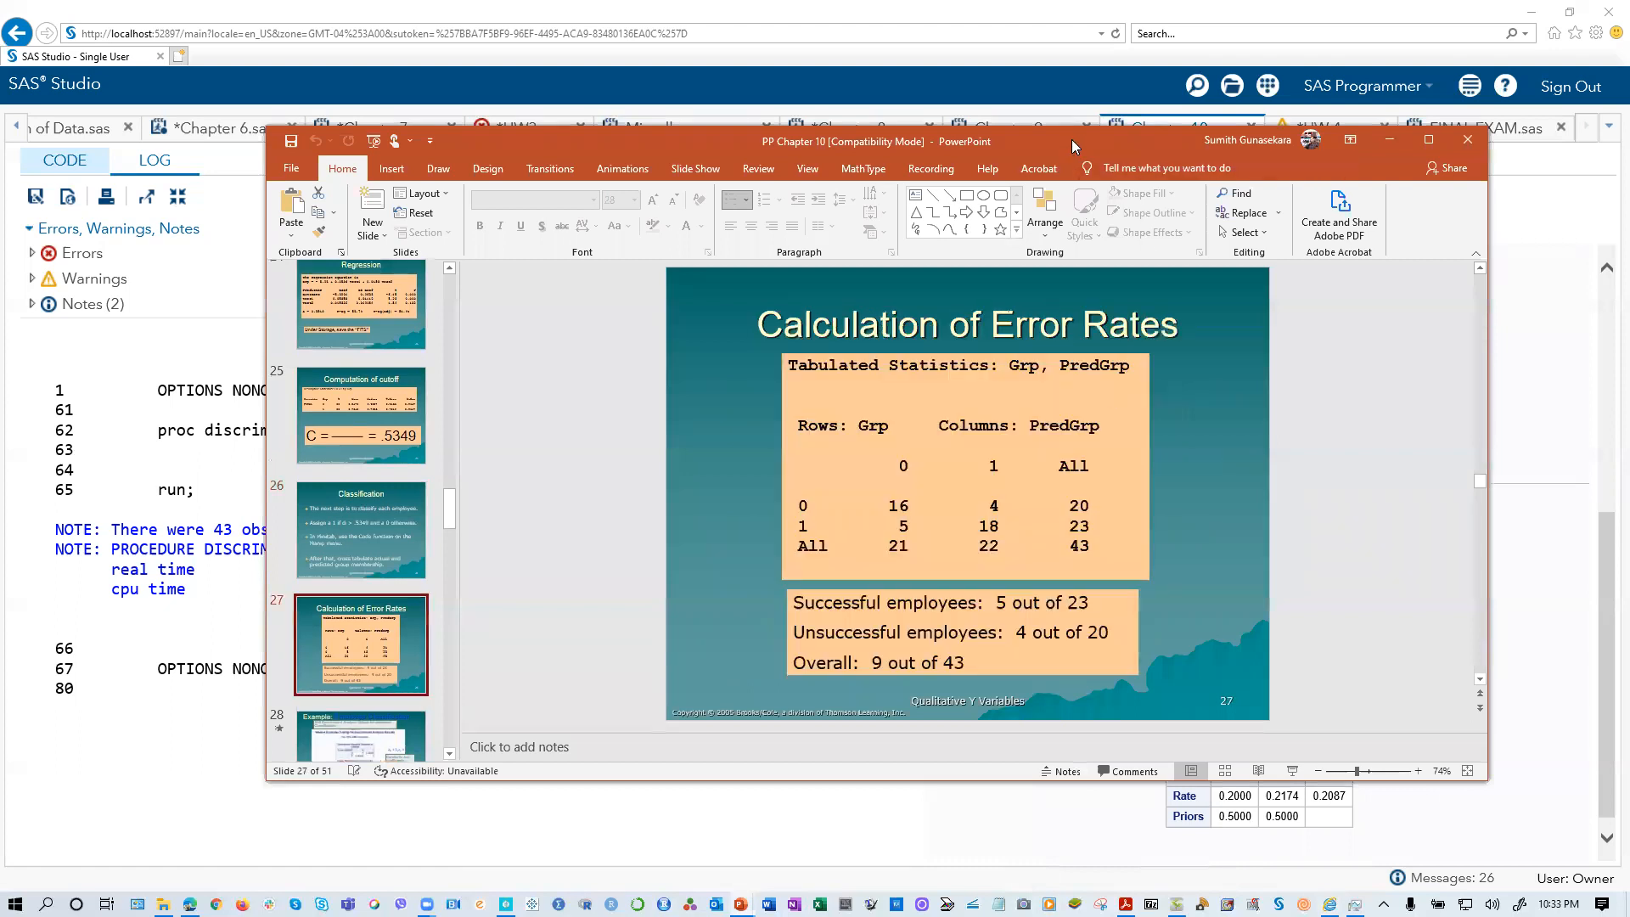
drag(1071, 140, 705, 146)
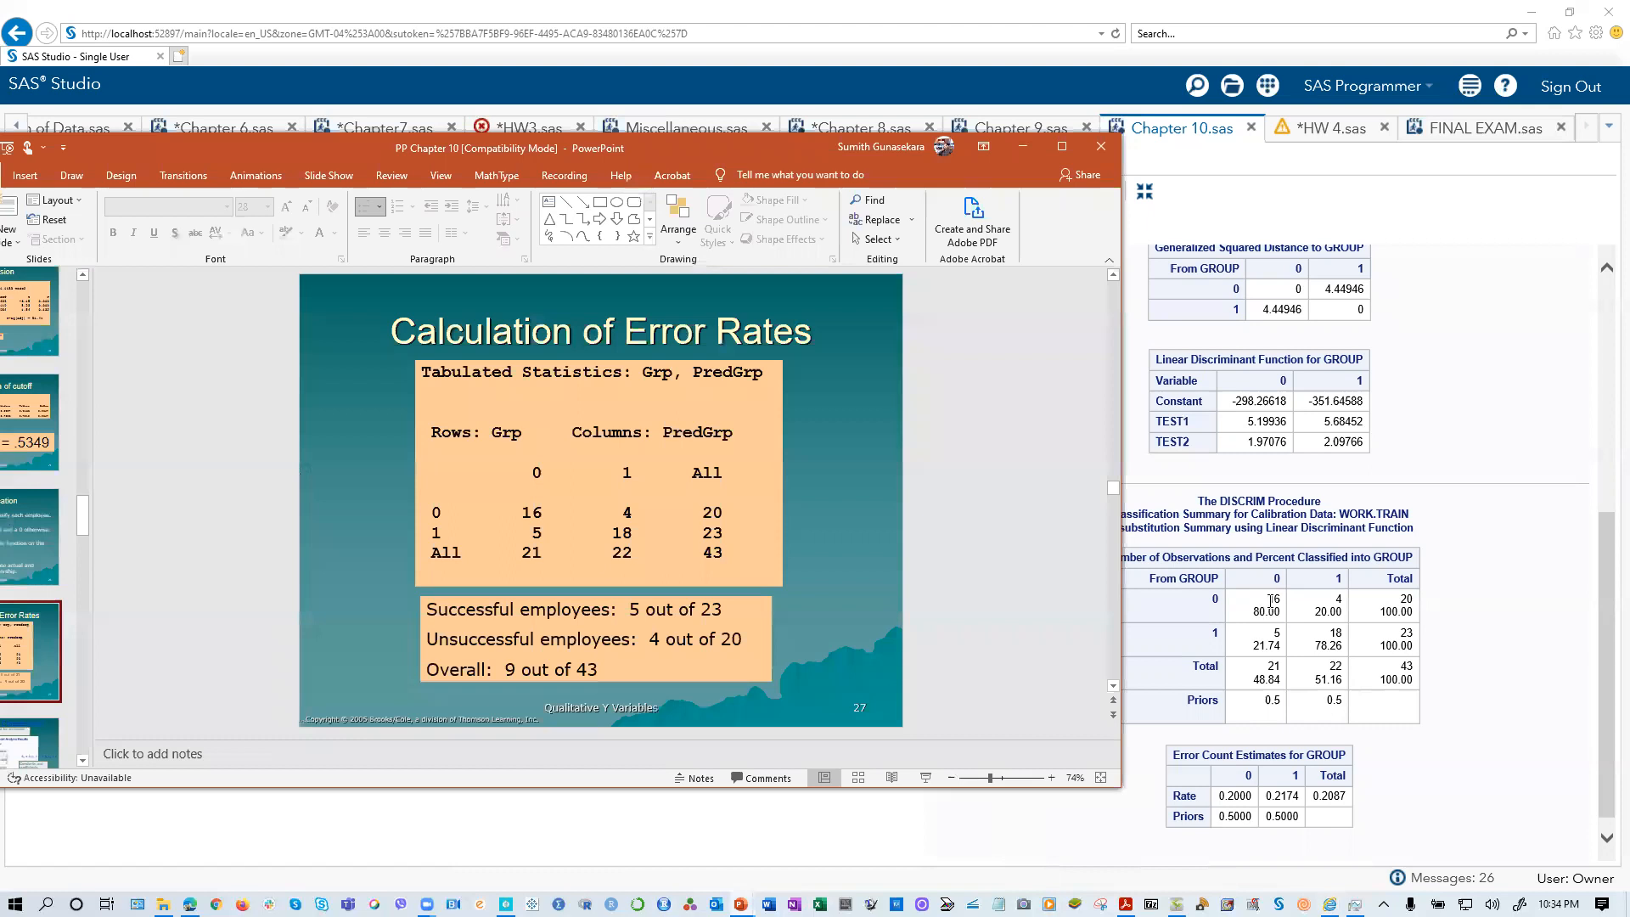
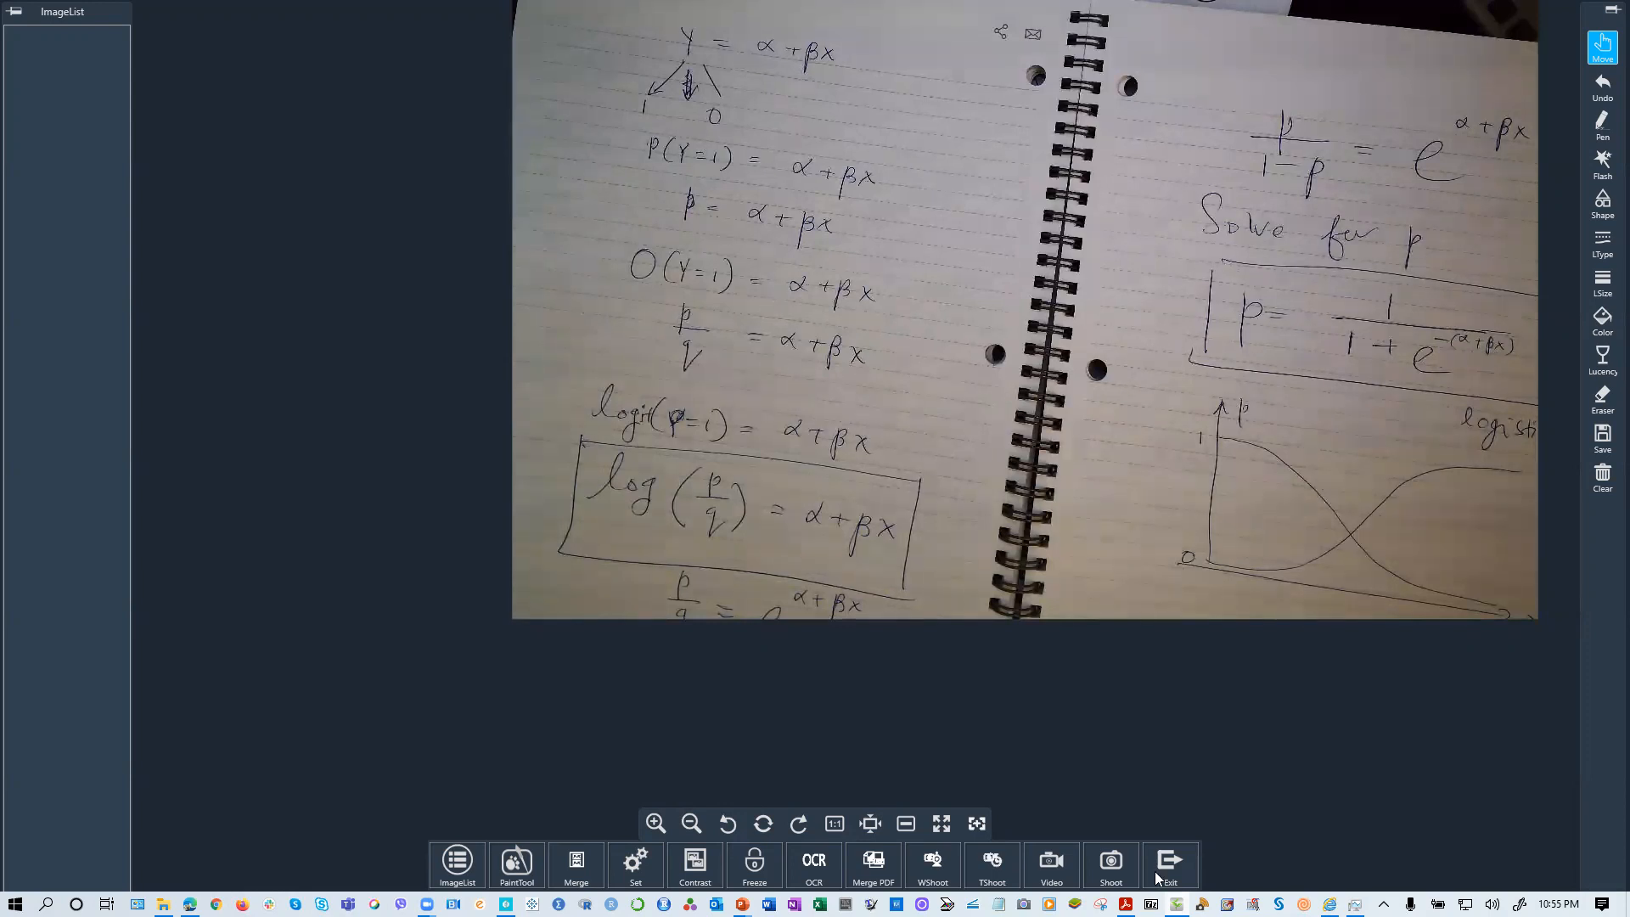
Step: Switch to SAS Studio and review the logistic regression results for the Train data from the confidence intervals back to the model information
key(alt+Tab)
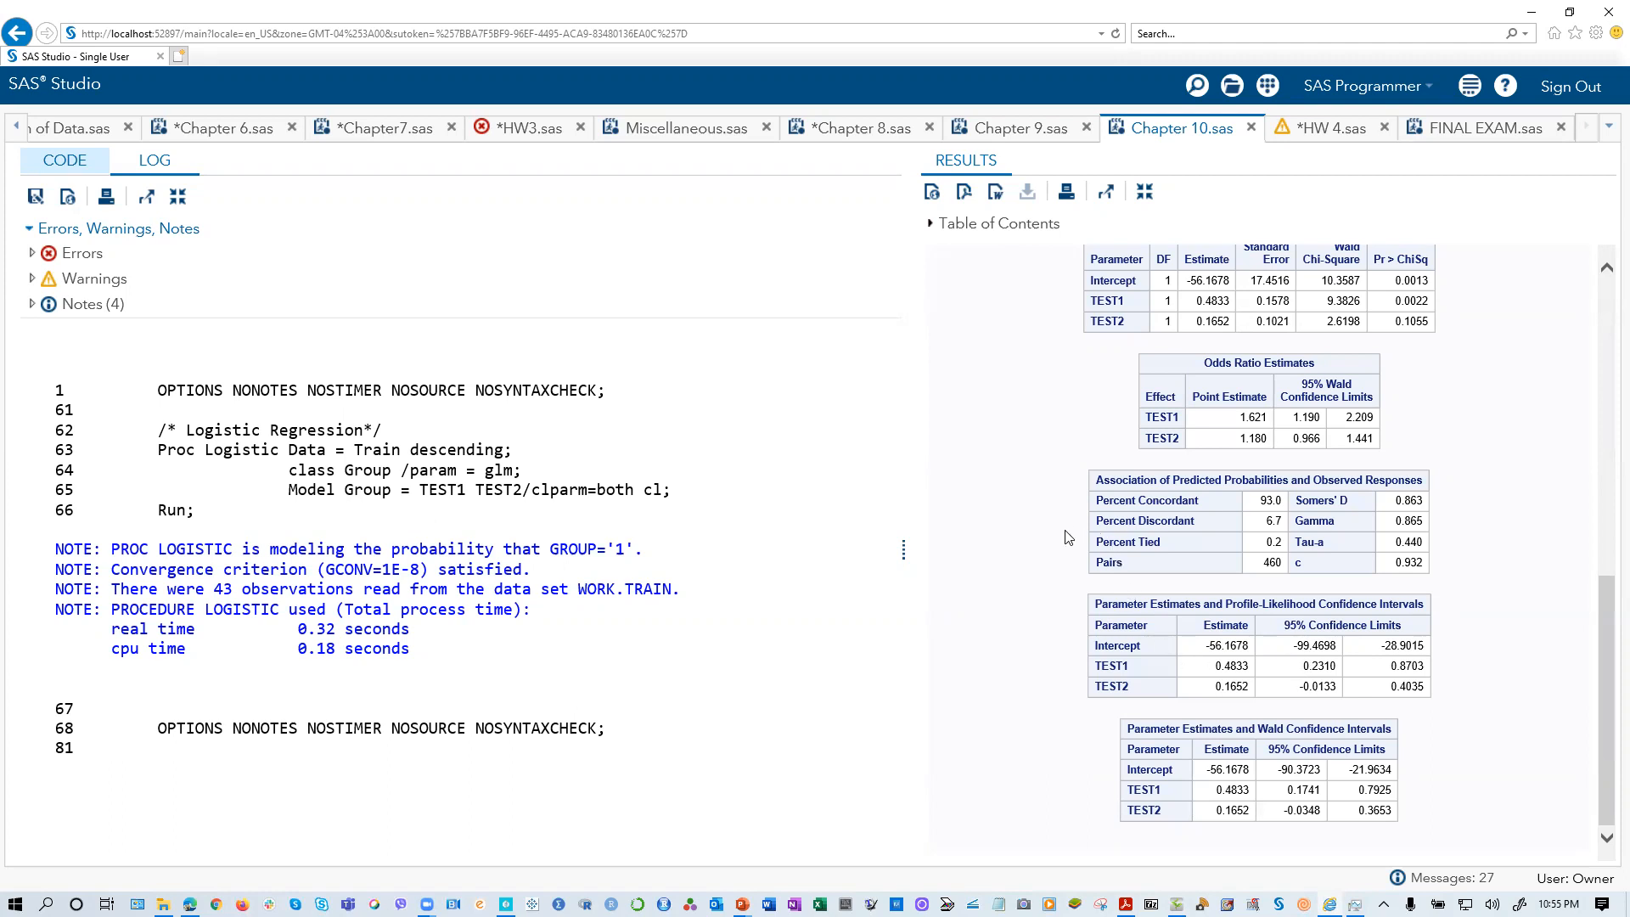
scroll(1067, 537, up, 3)
scroll(1067, 536, up, 6)
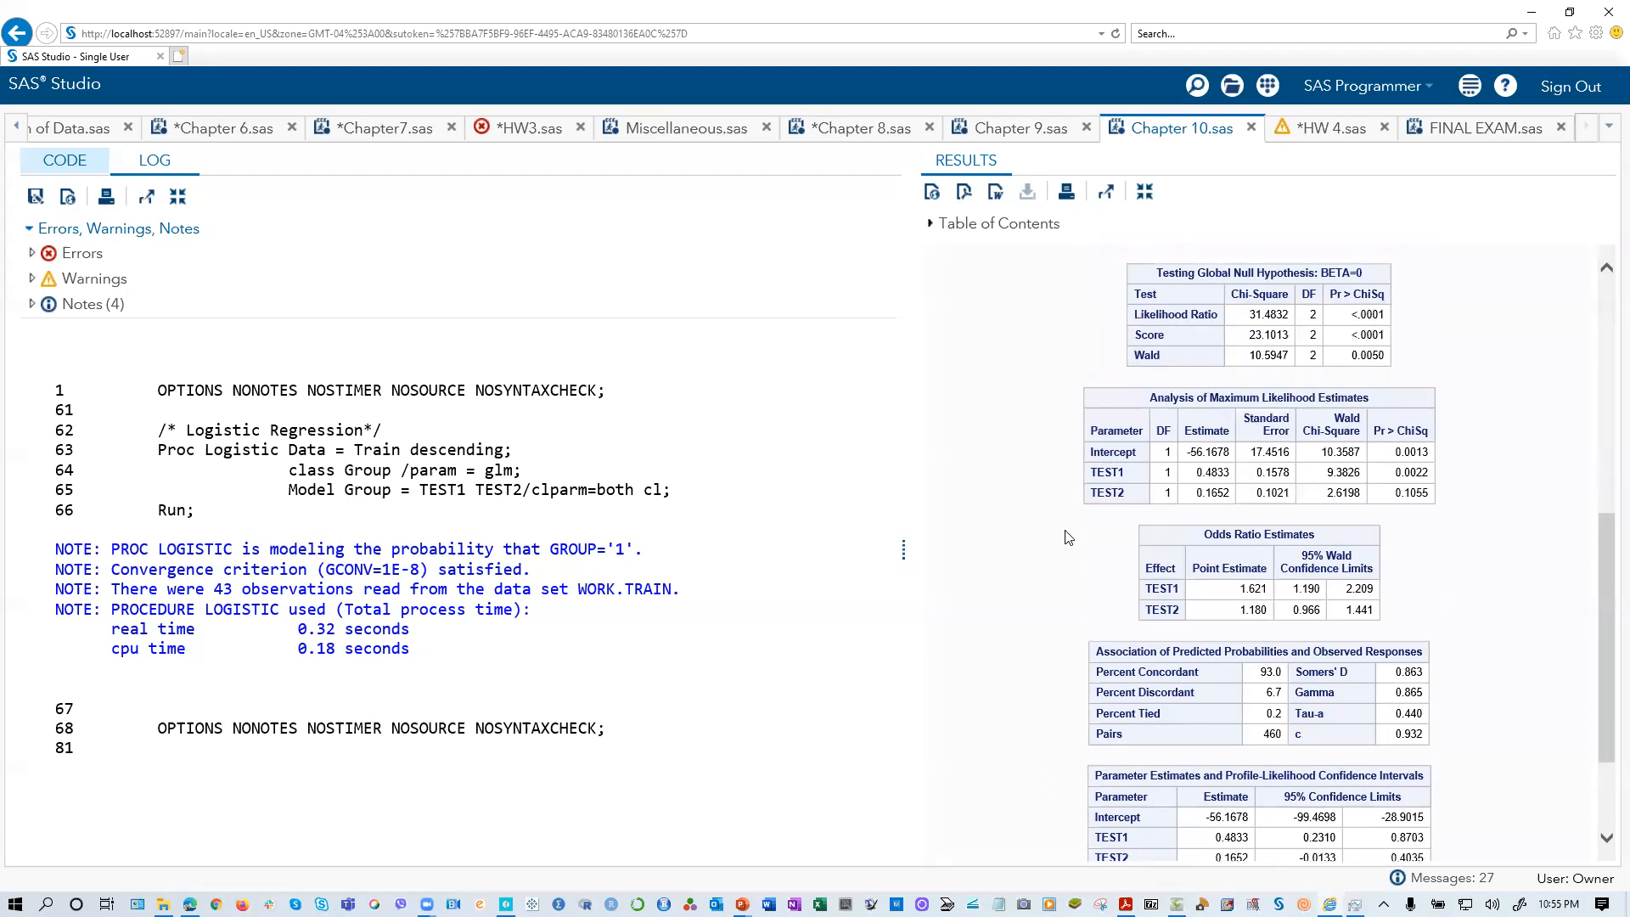
scroll(1067, 536, up, 5)
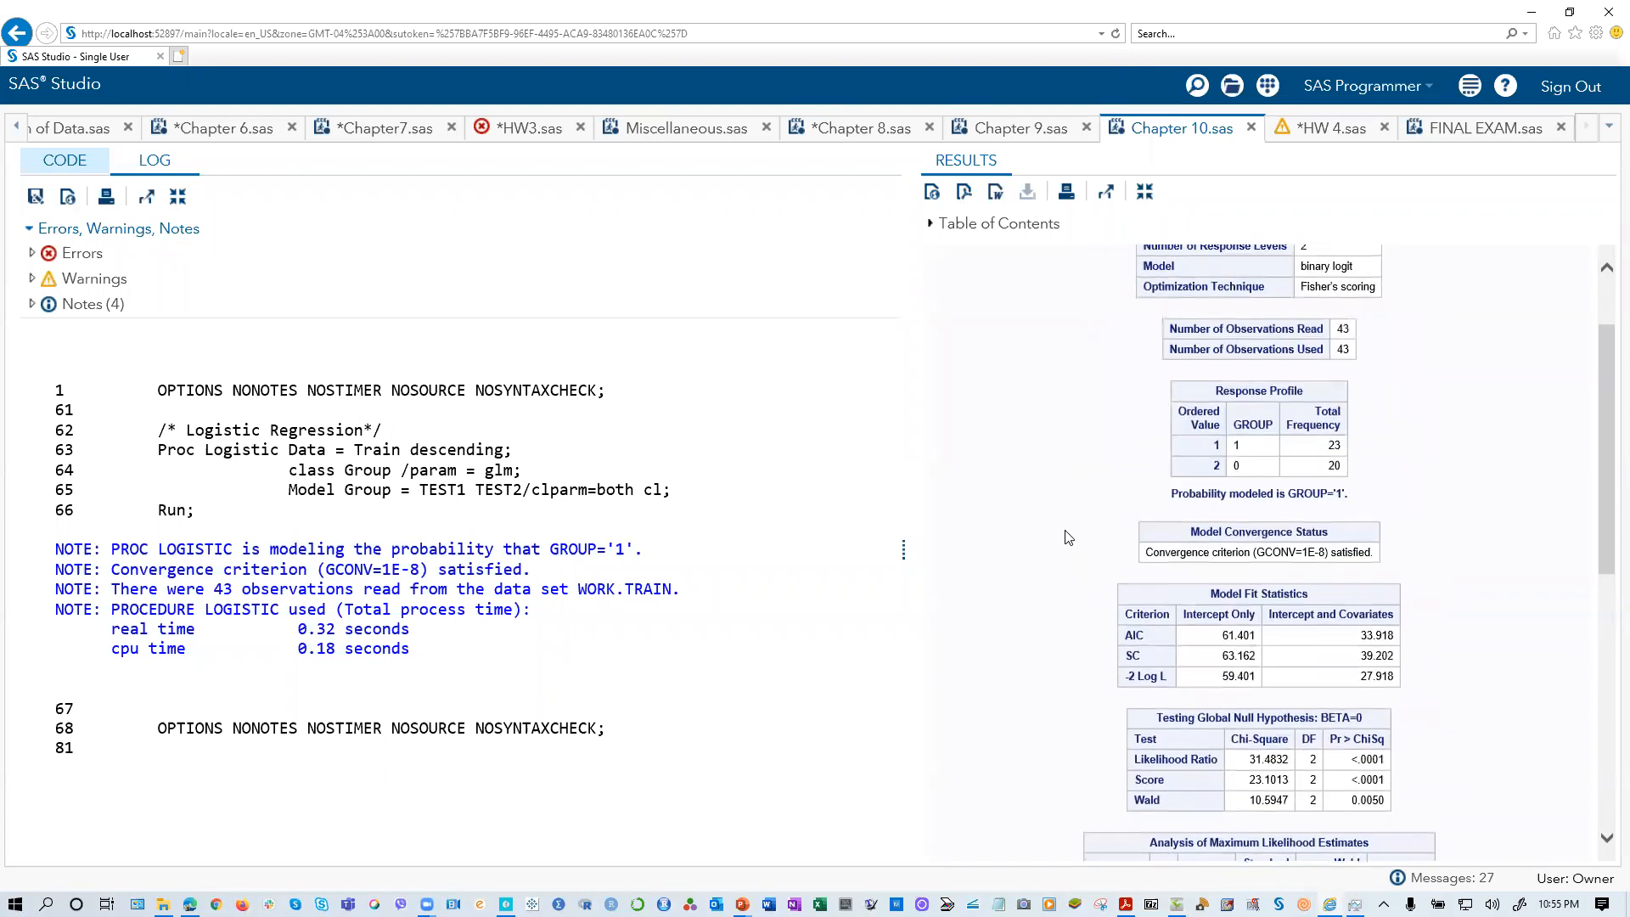
Step: Run only the proc reg block on the Train data in Chapter 10.sas and view its Output Statistics table
click(77, 169)
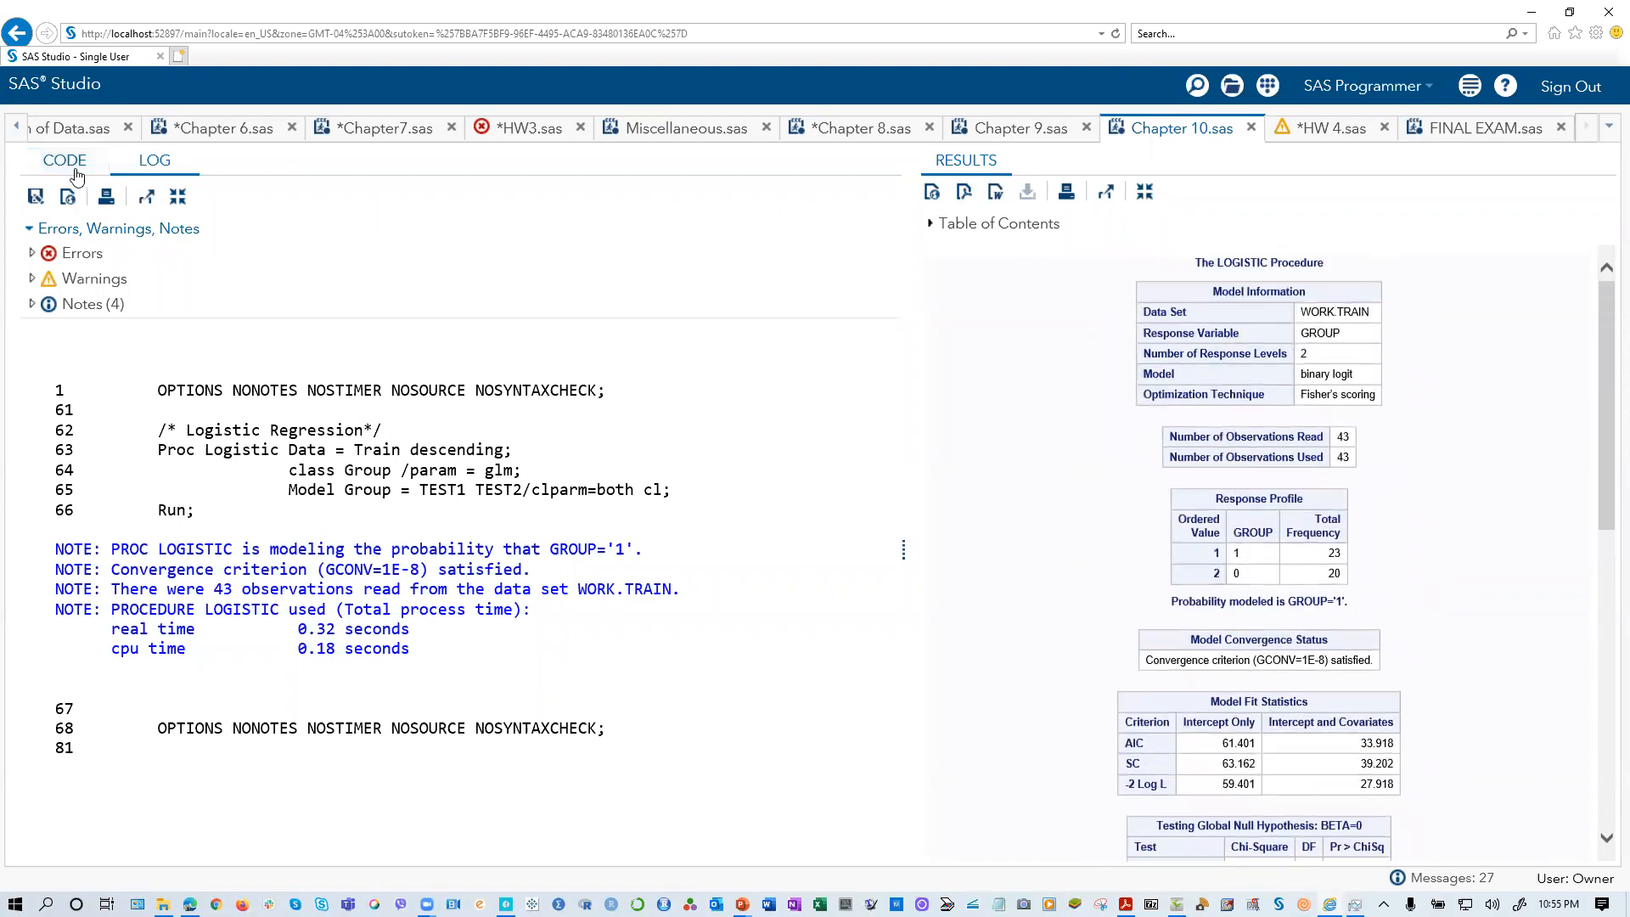
click(447, 587)
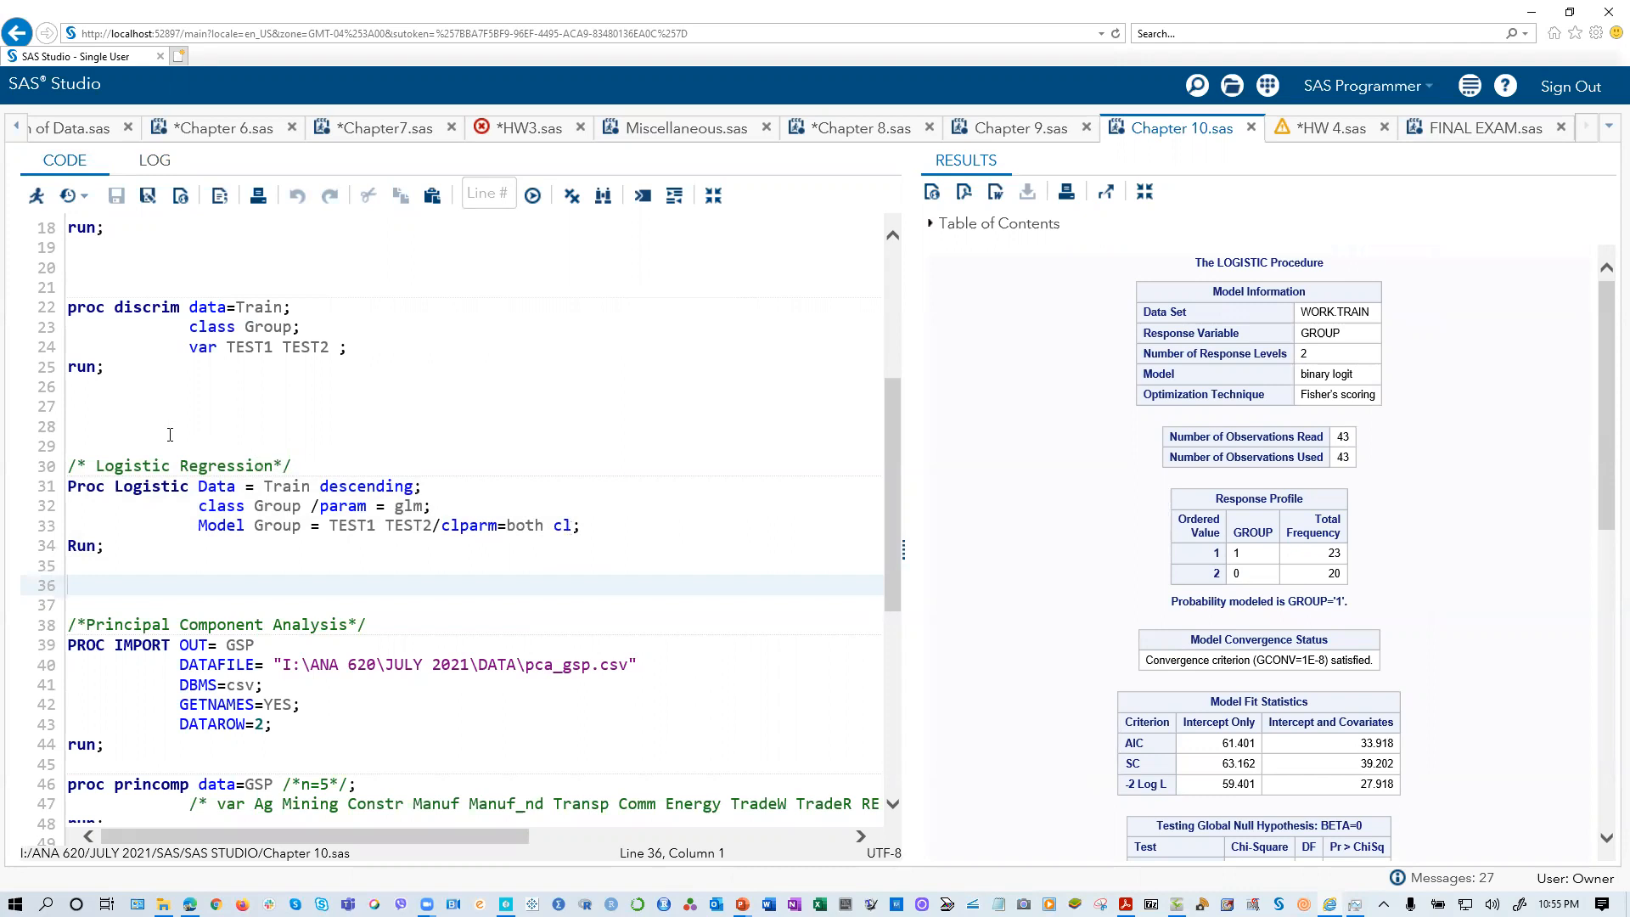
scroll(458, 454, up, 6)
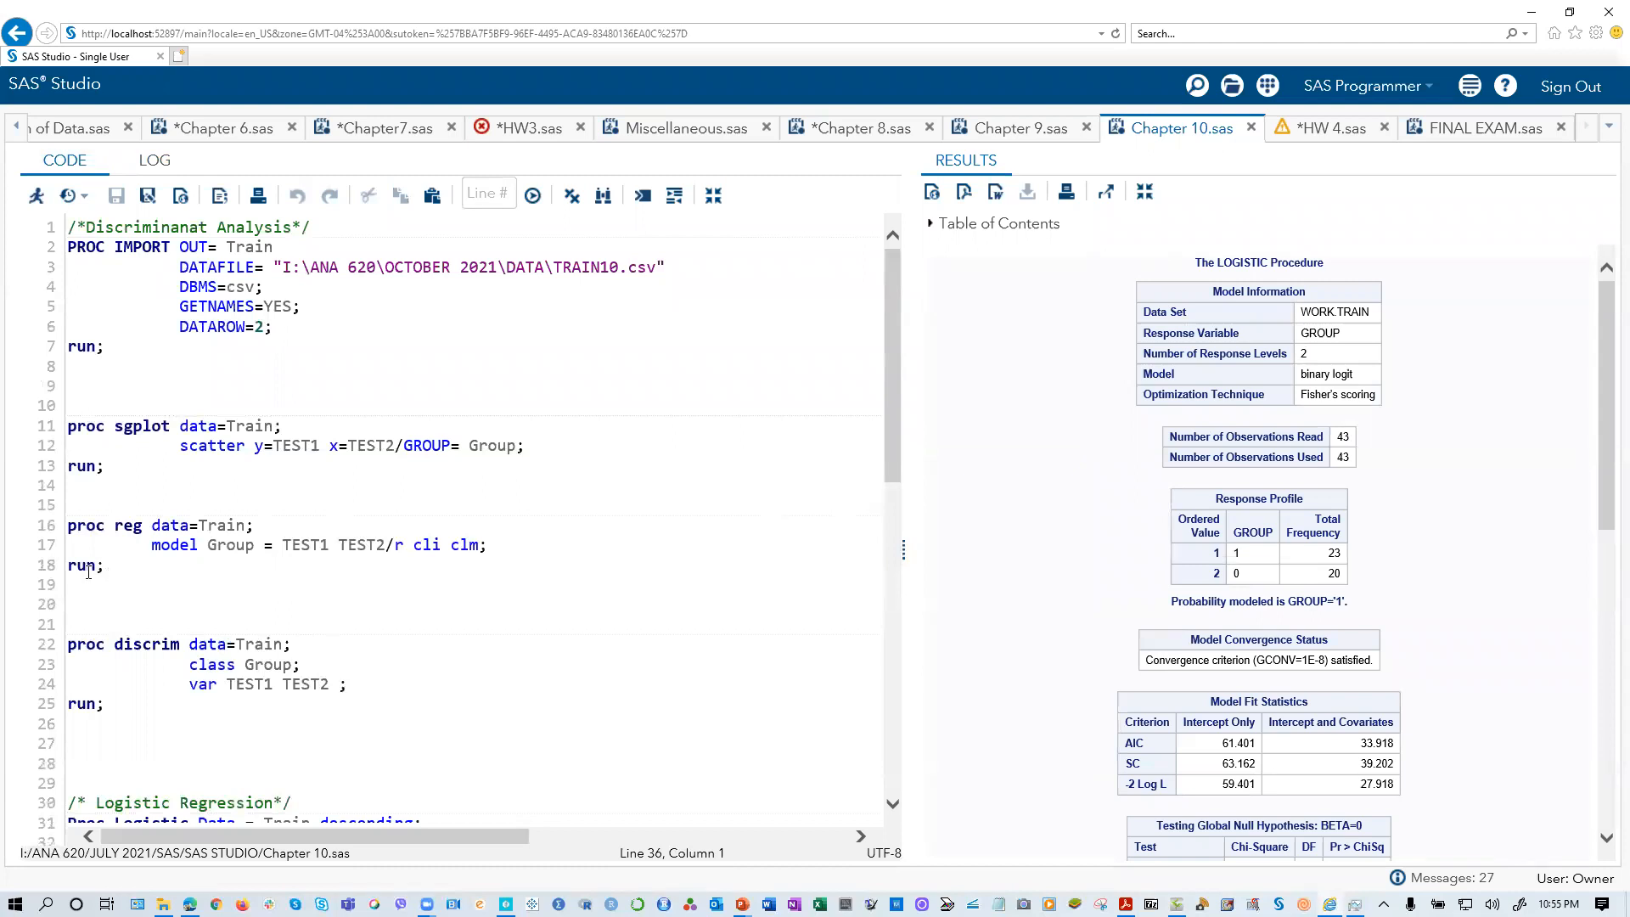
drag(104, 566, 68, 524)
click(35, 196)
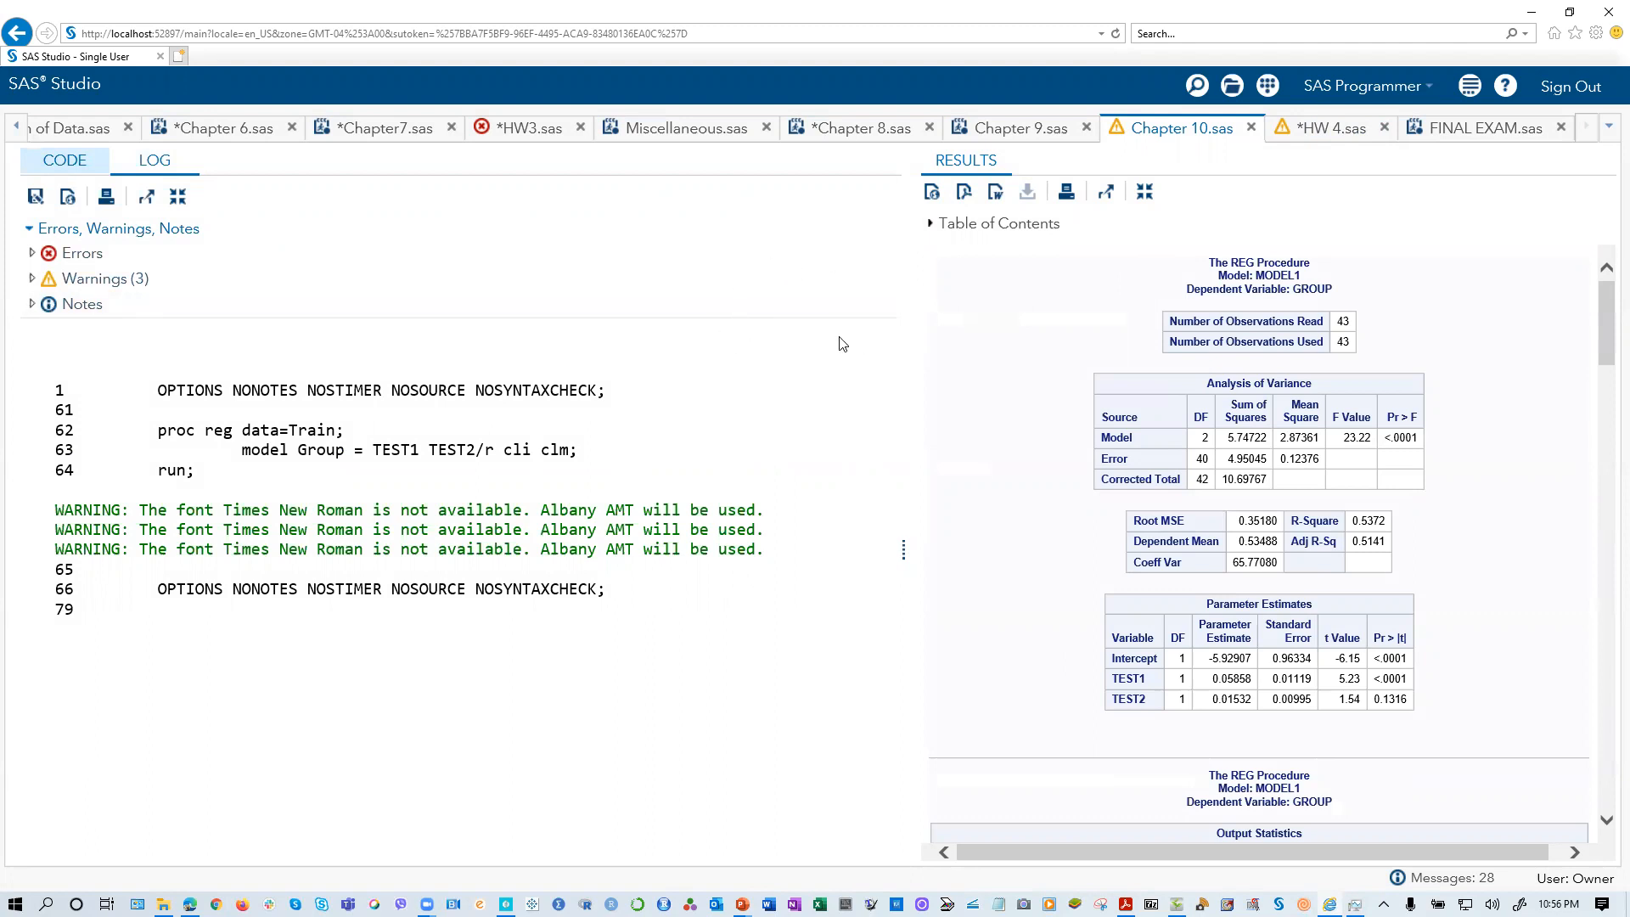
scroll(1019, 641, down, 3)
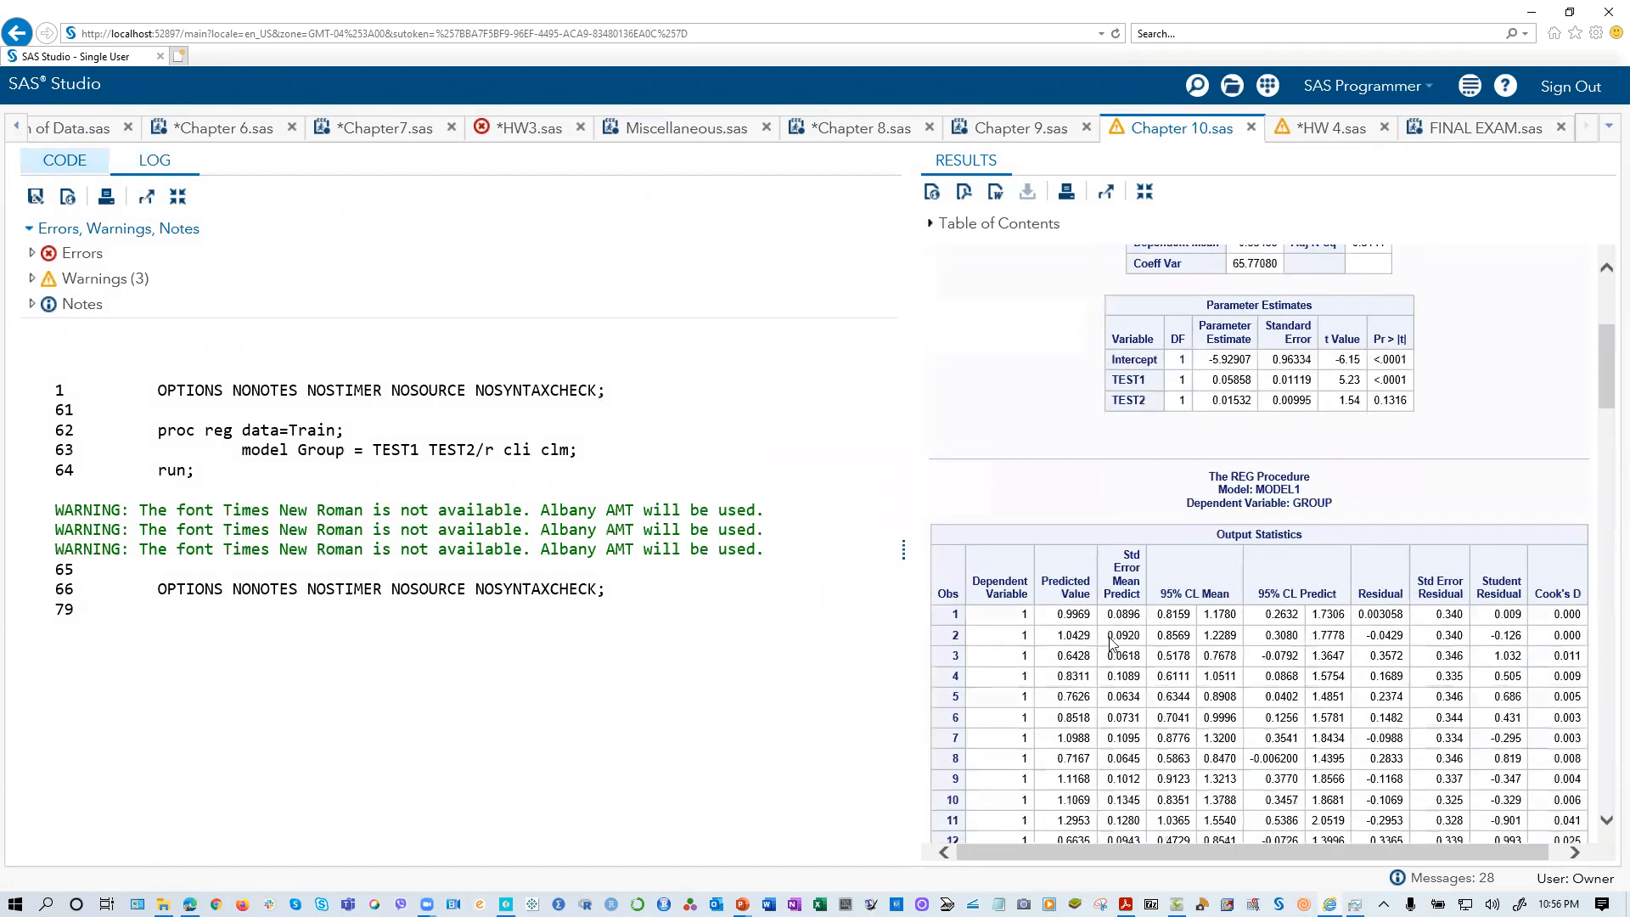
scroll(1112, 642, down, 3)
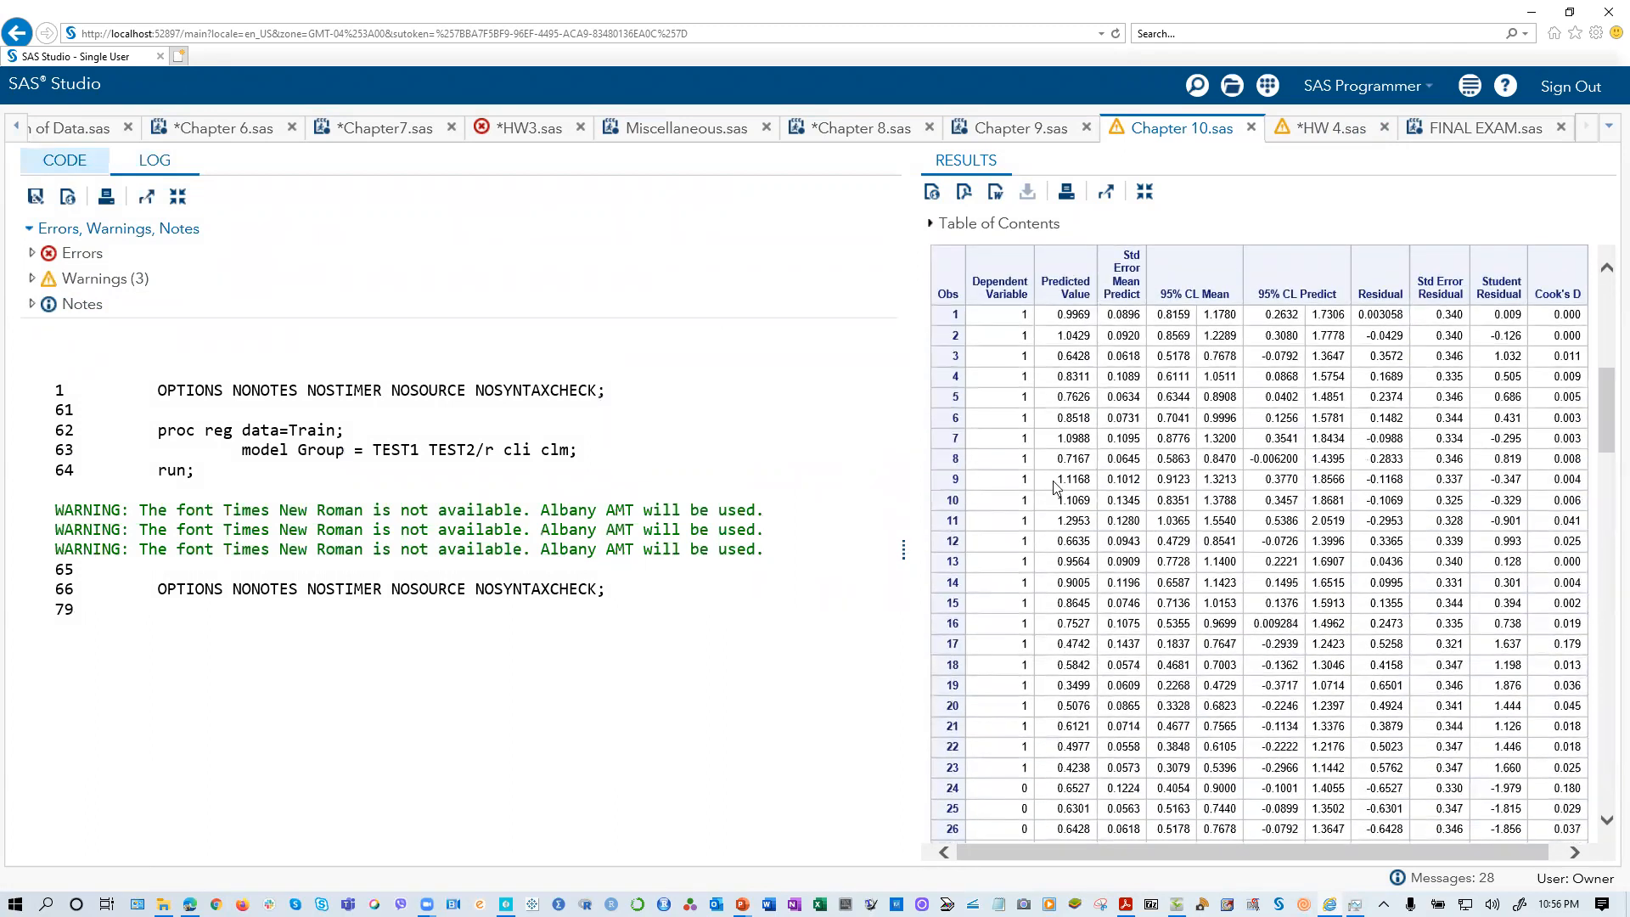
Step: Try adding the options cli clm after cl in the Model statement of the Proc Logistic block
click(65, 161)
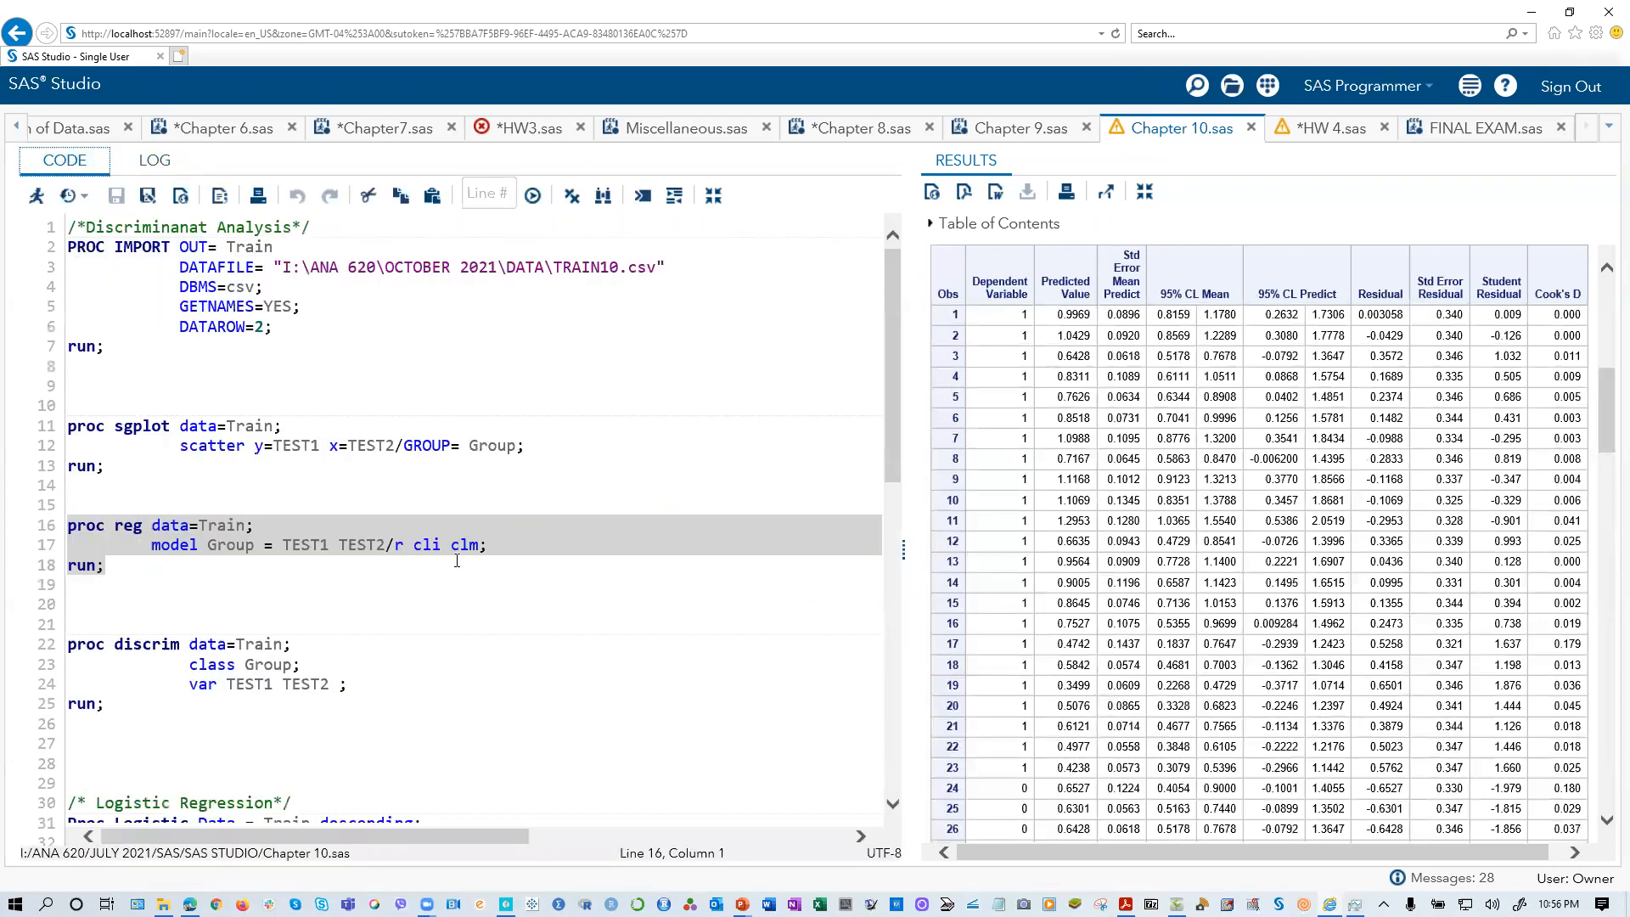
click(429, 561)
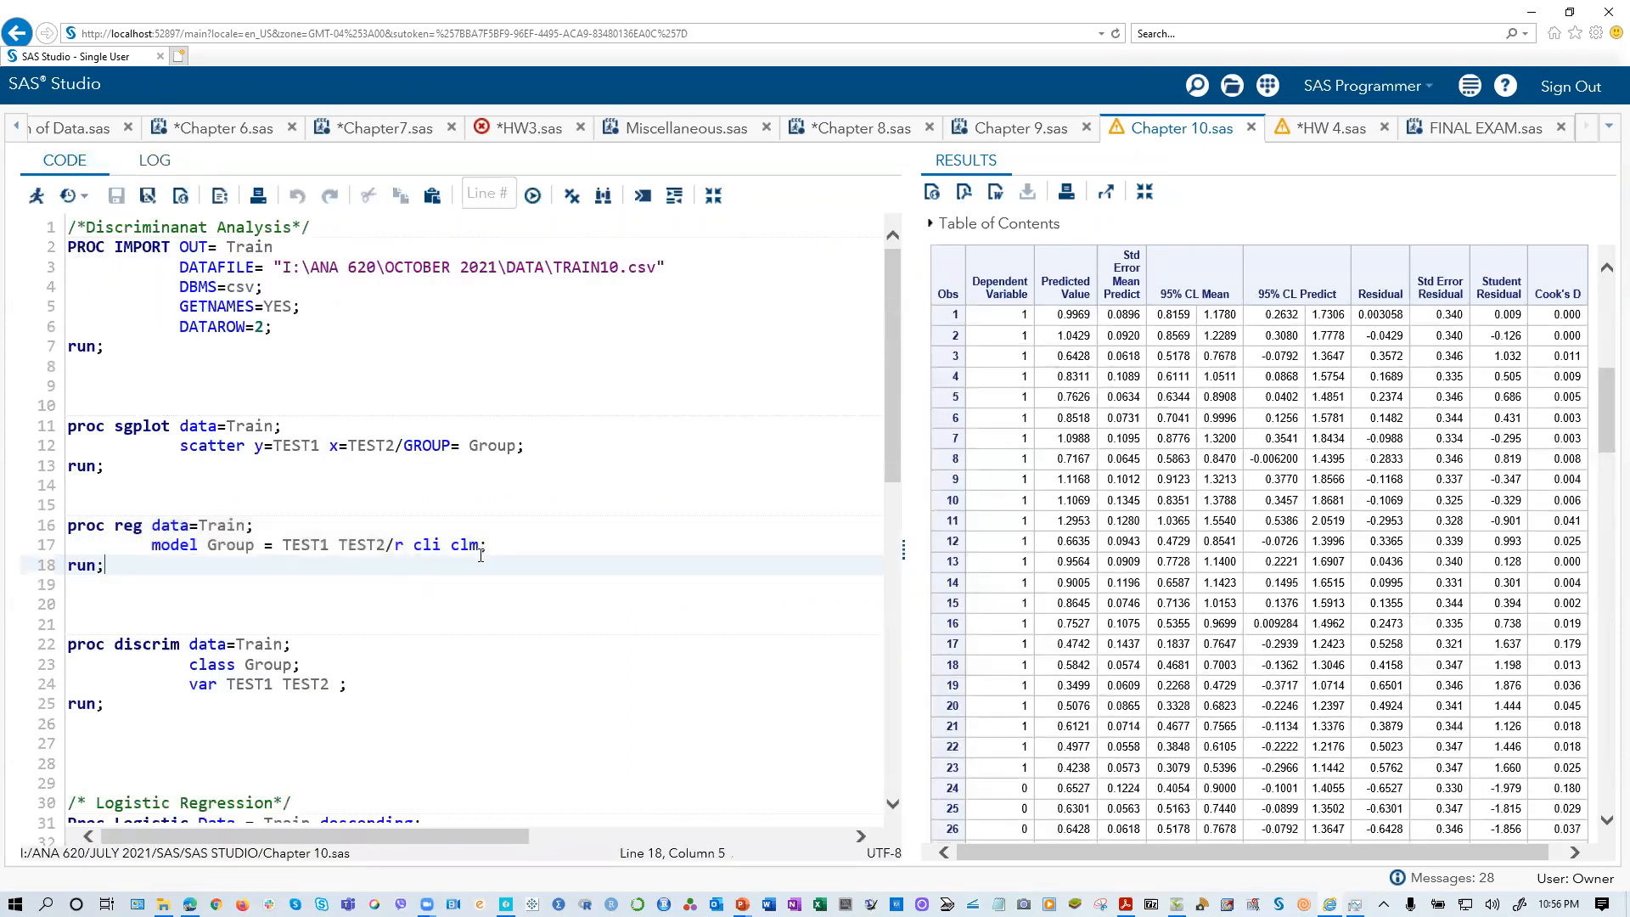
scroll(470, 584, down, 3)
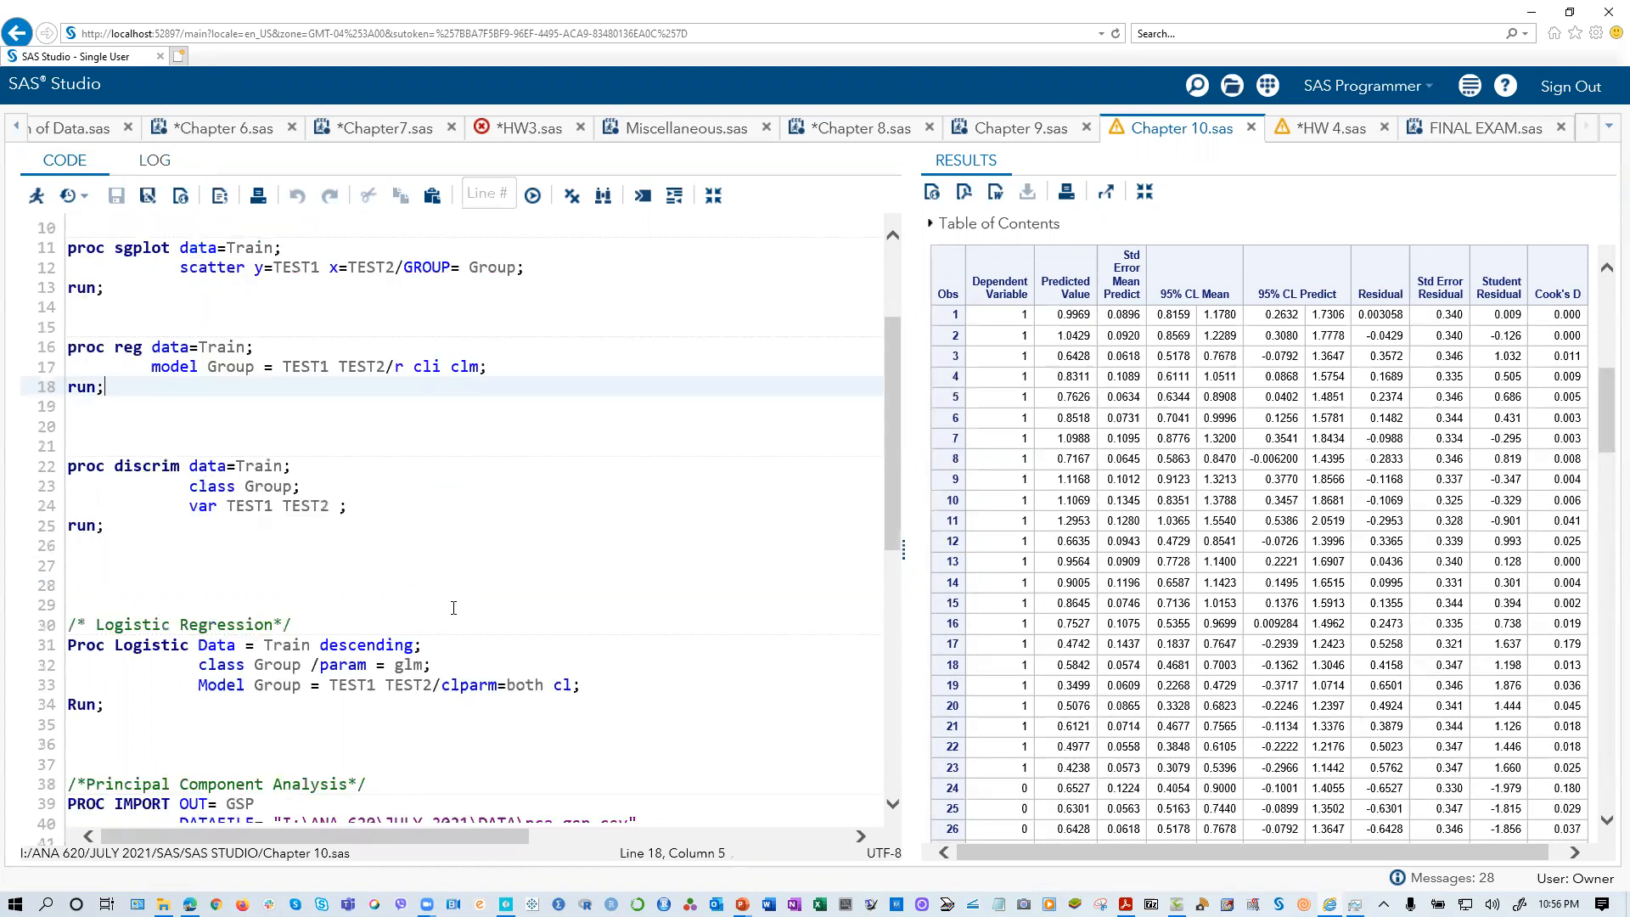
scroll(455, 608, down, 2)
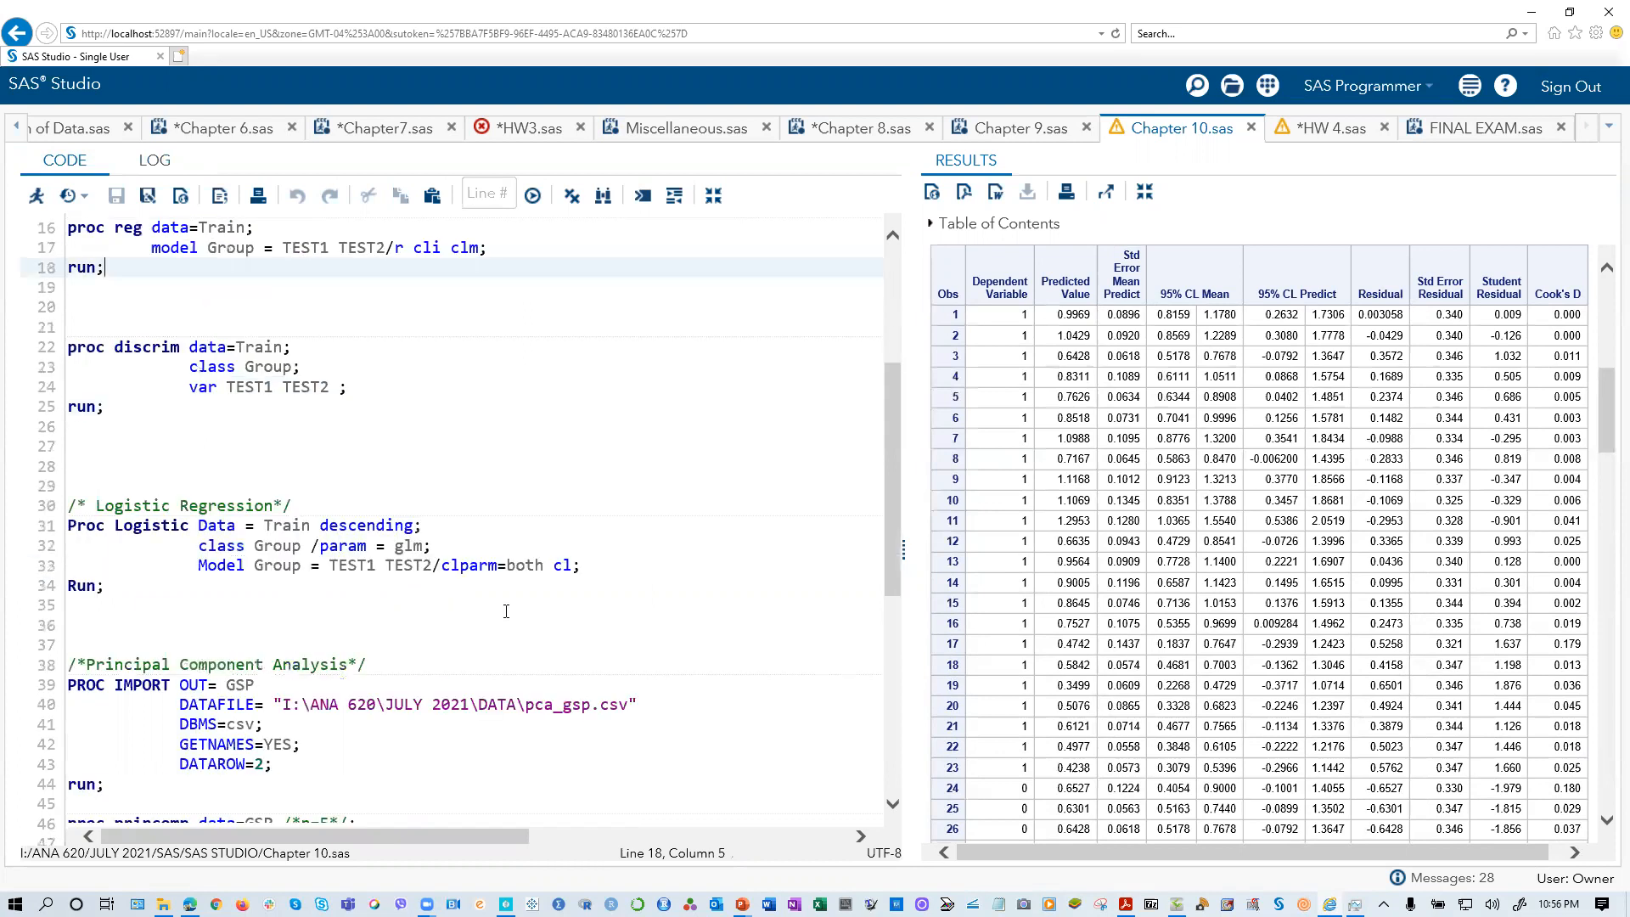
click(573, 566)
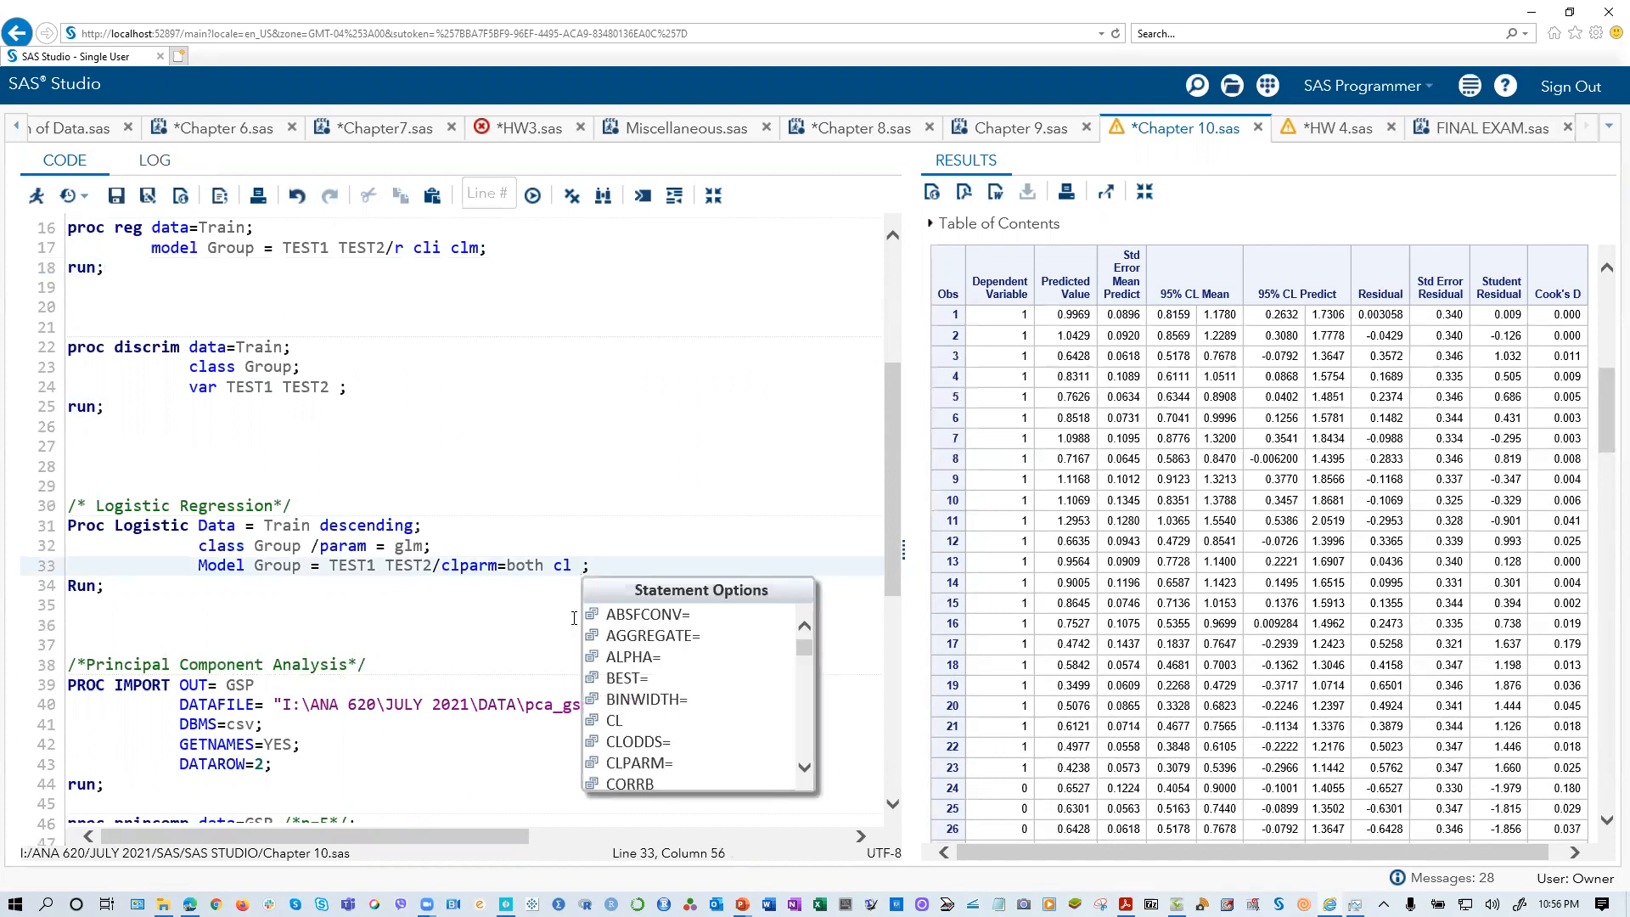
text(cli cl)
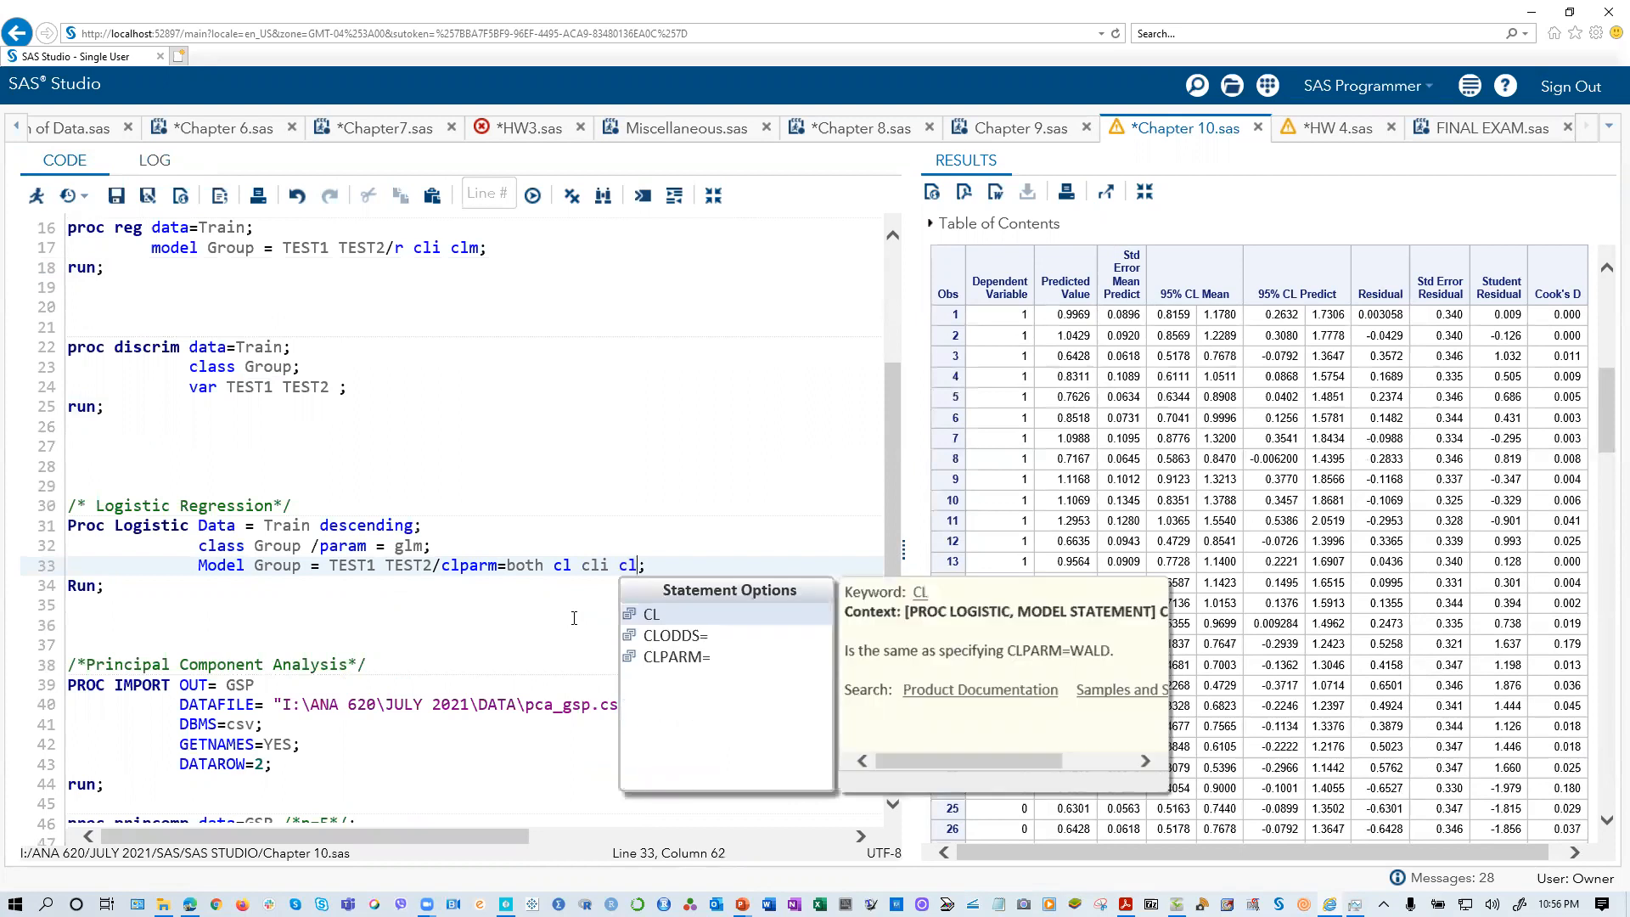
text(m)
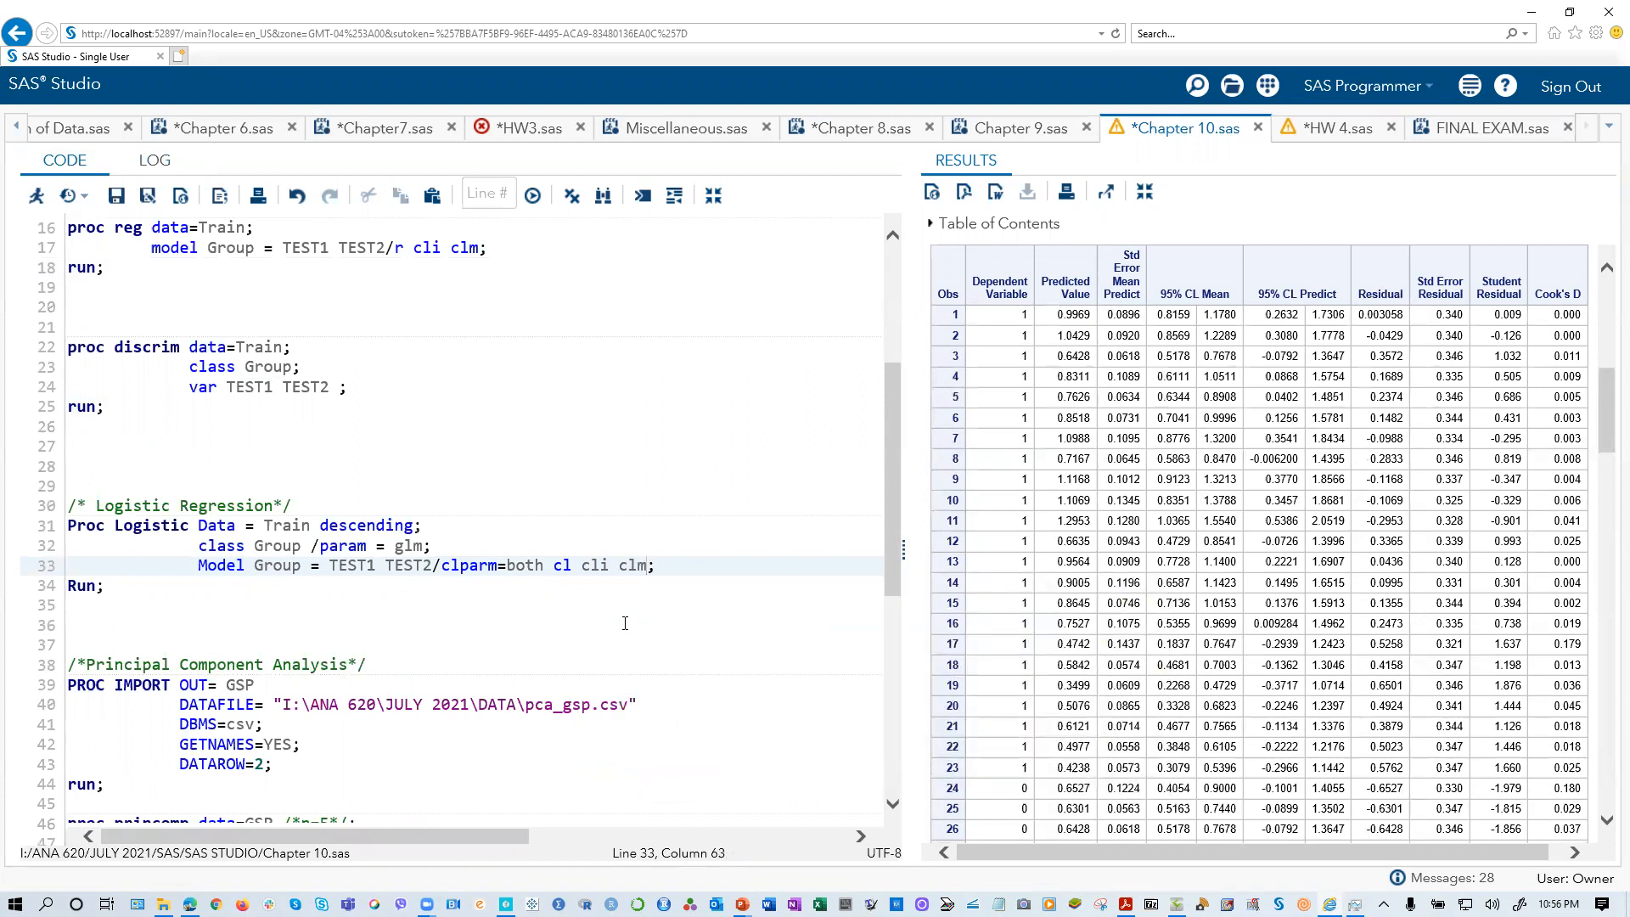
Step: Remove the added cli clm options from the Proc Logistic Model statement
key(BackSpace)
key(BackSpace)
key(BackSpace)
key(BackSpace)
key(BackSpace)
key(BackSpace)
key(BackSpace)
key(BackSpace)
Step: Run only the Logistic Regression block on the Train data, modelling Group by TEST1 and TEST2 with clparm=both cl
drag(134, 584, 19, 509)
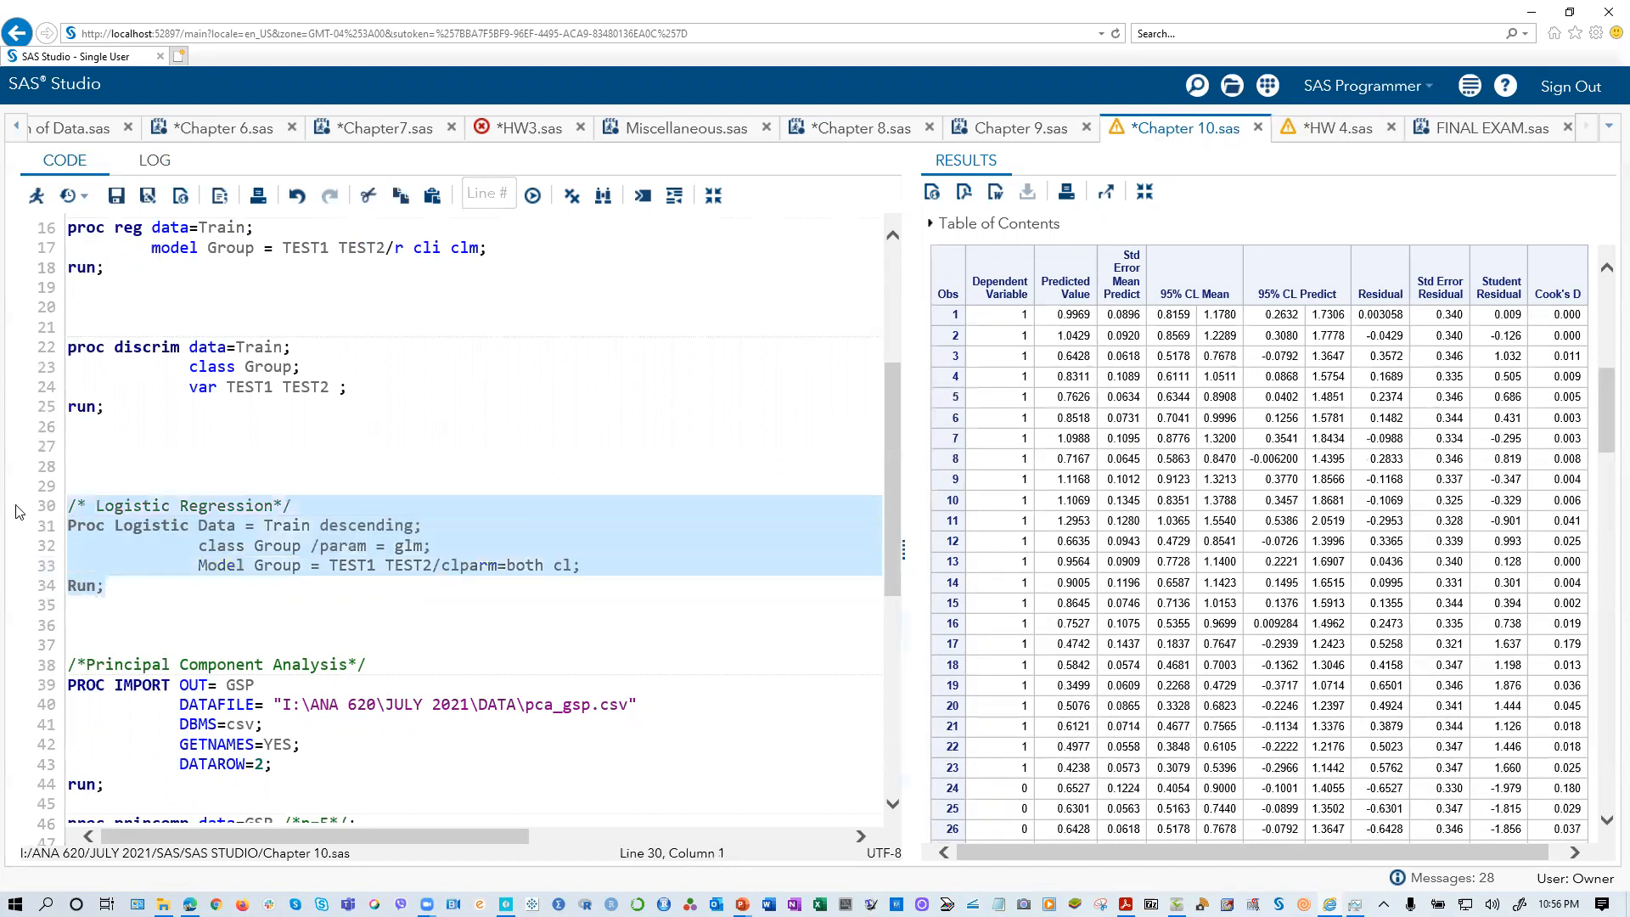
click(37, 196)
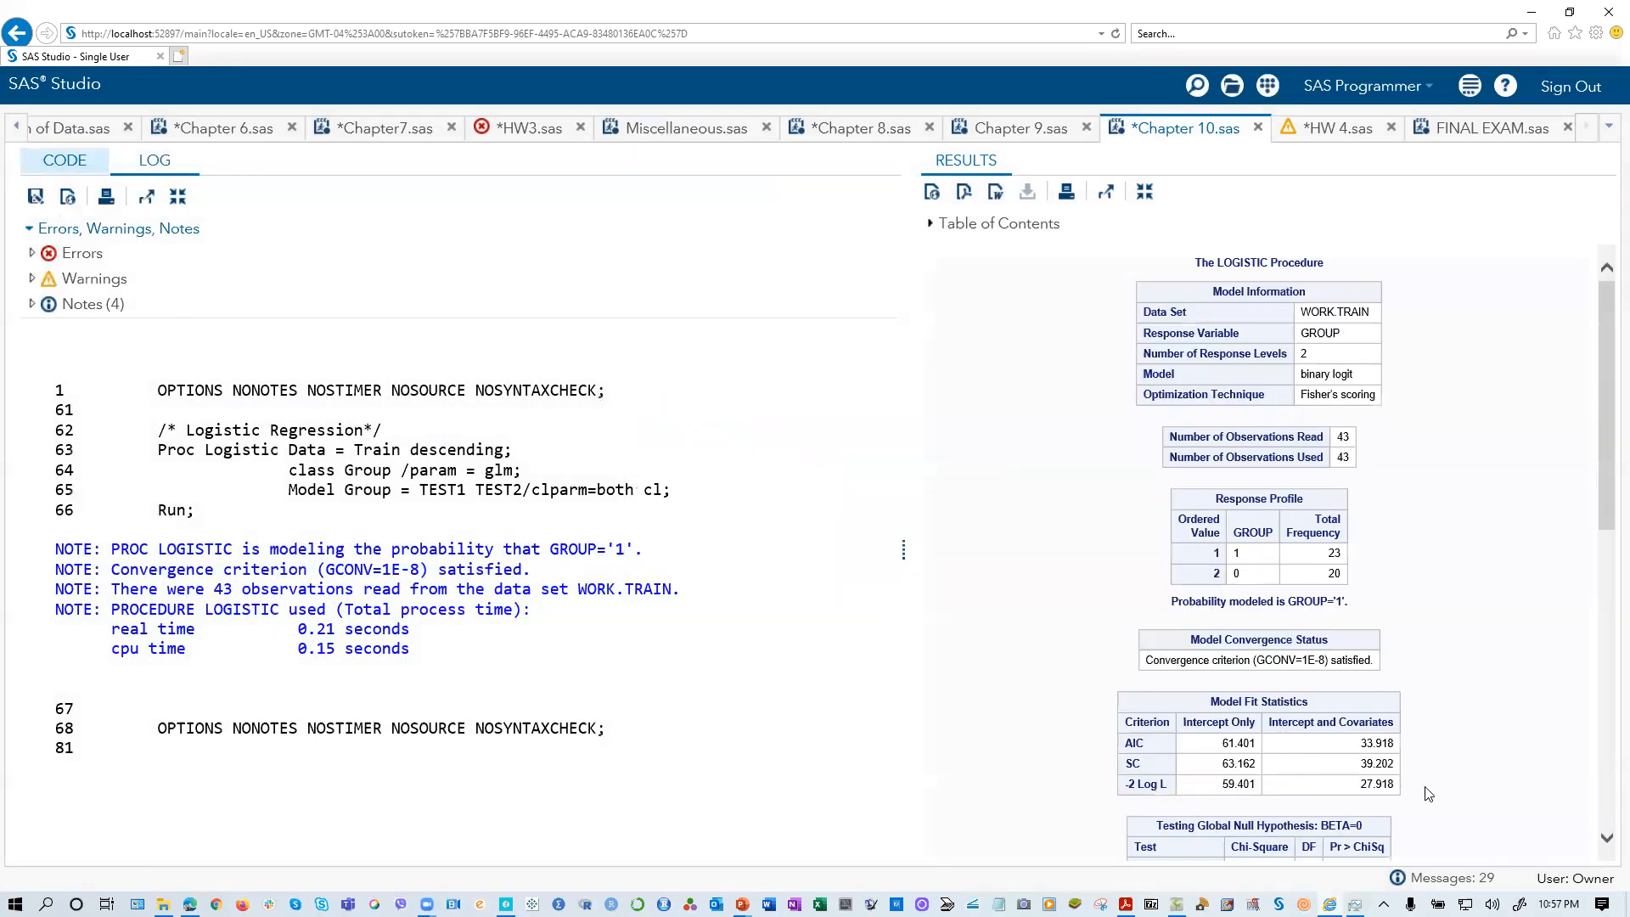
scroll(1434, 807, down, 10)
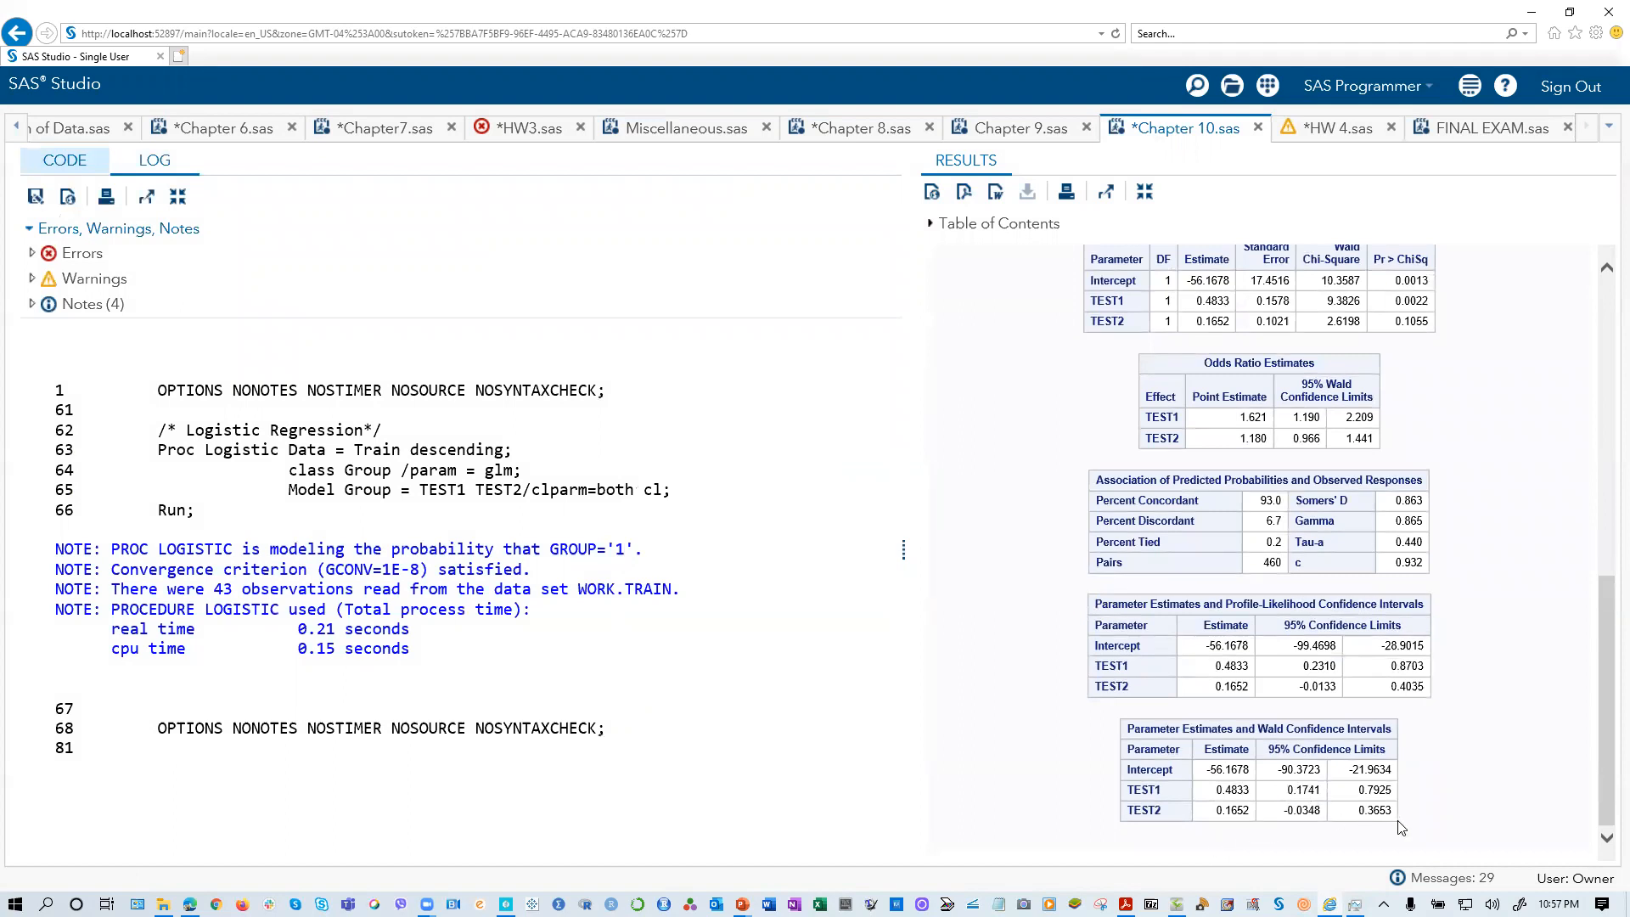
Step: Examine the logistic output: model fit, maximum likelihood estimates, odds ratio estimates, association of predicted probabilities and confidence intervals
scroll(1248, 658, up, 2)
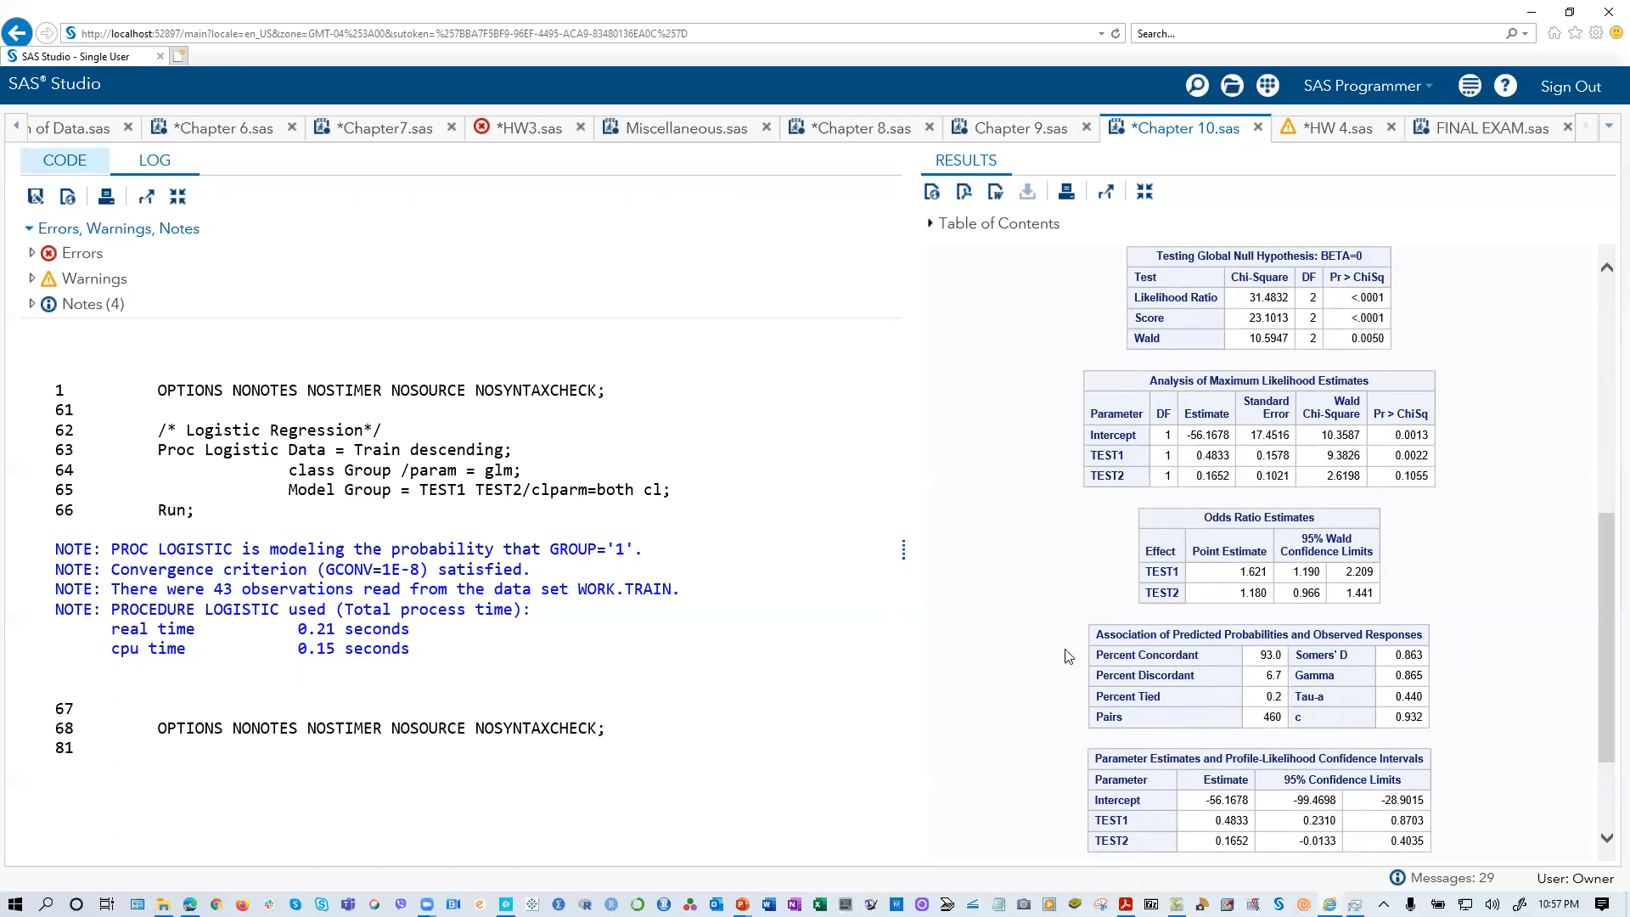
scroll(1499, 737, up, 2)
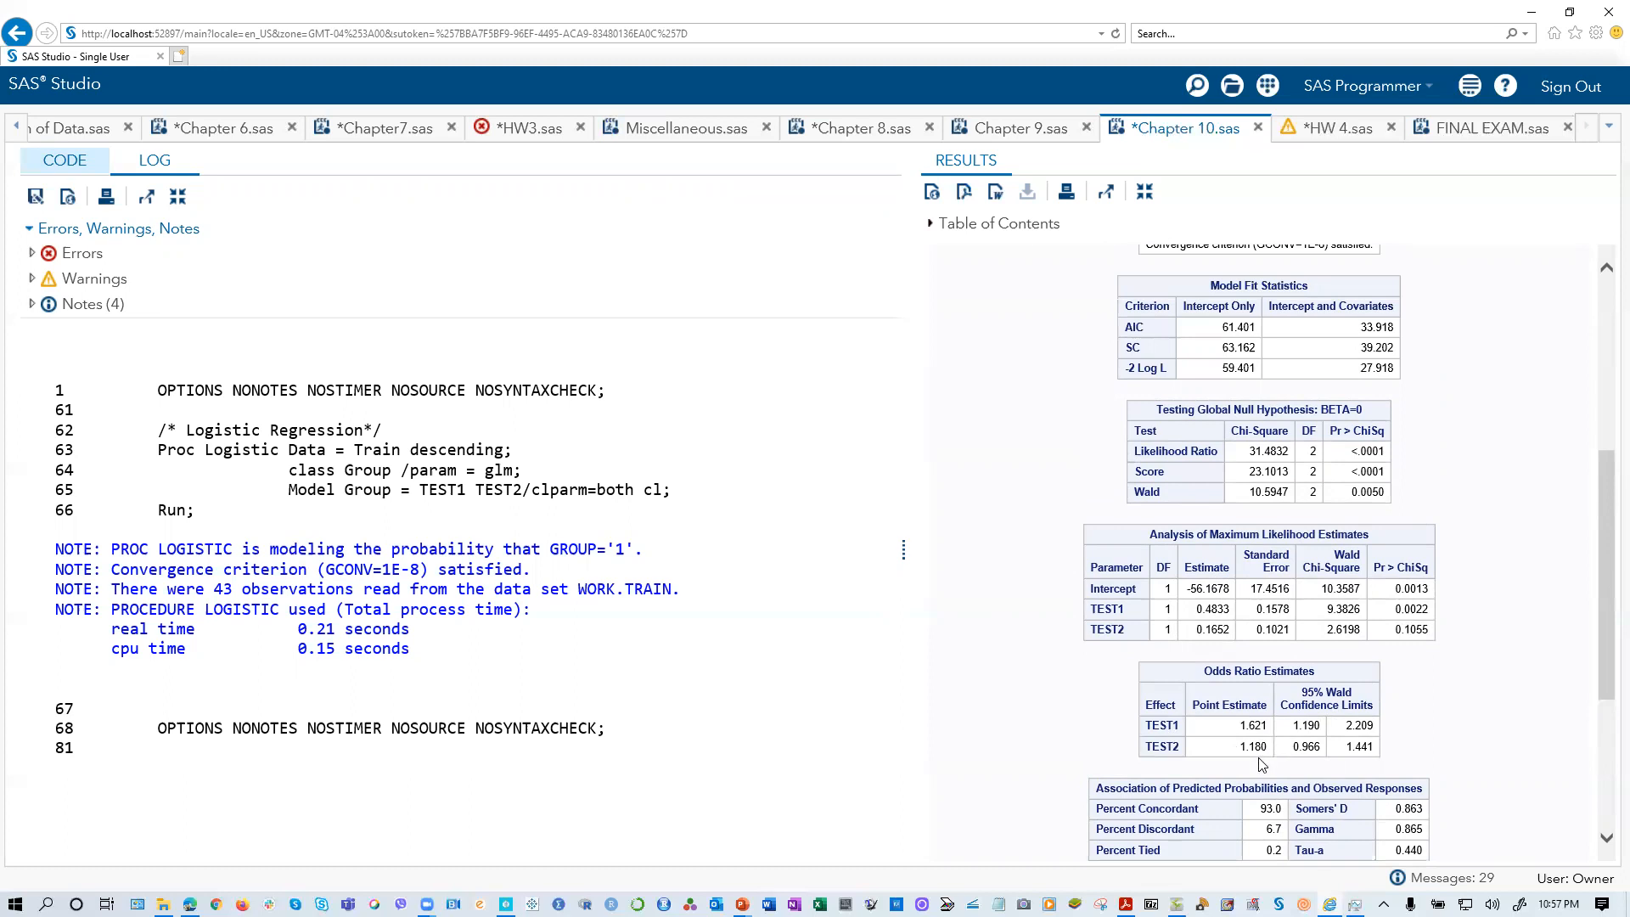
scroll(1261, 764, down, 3)
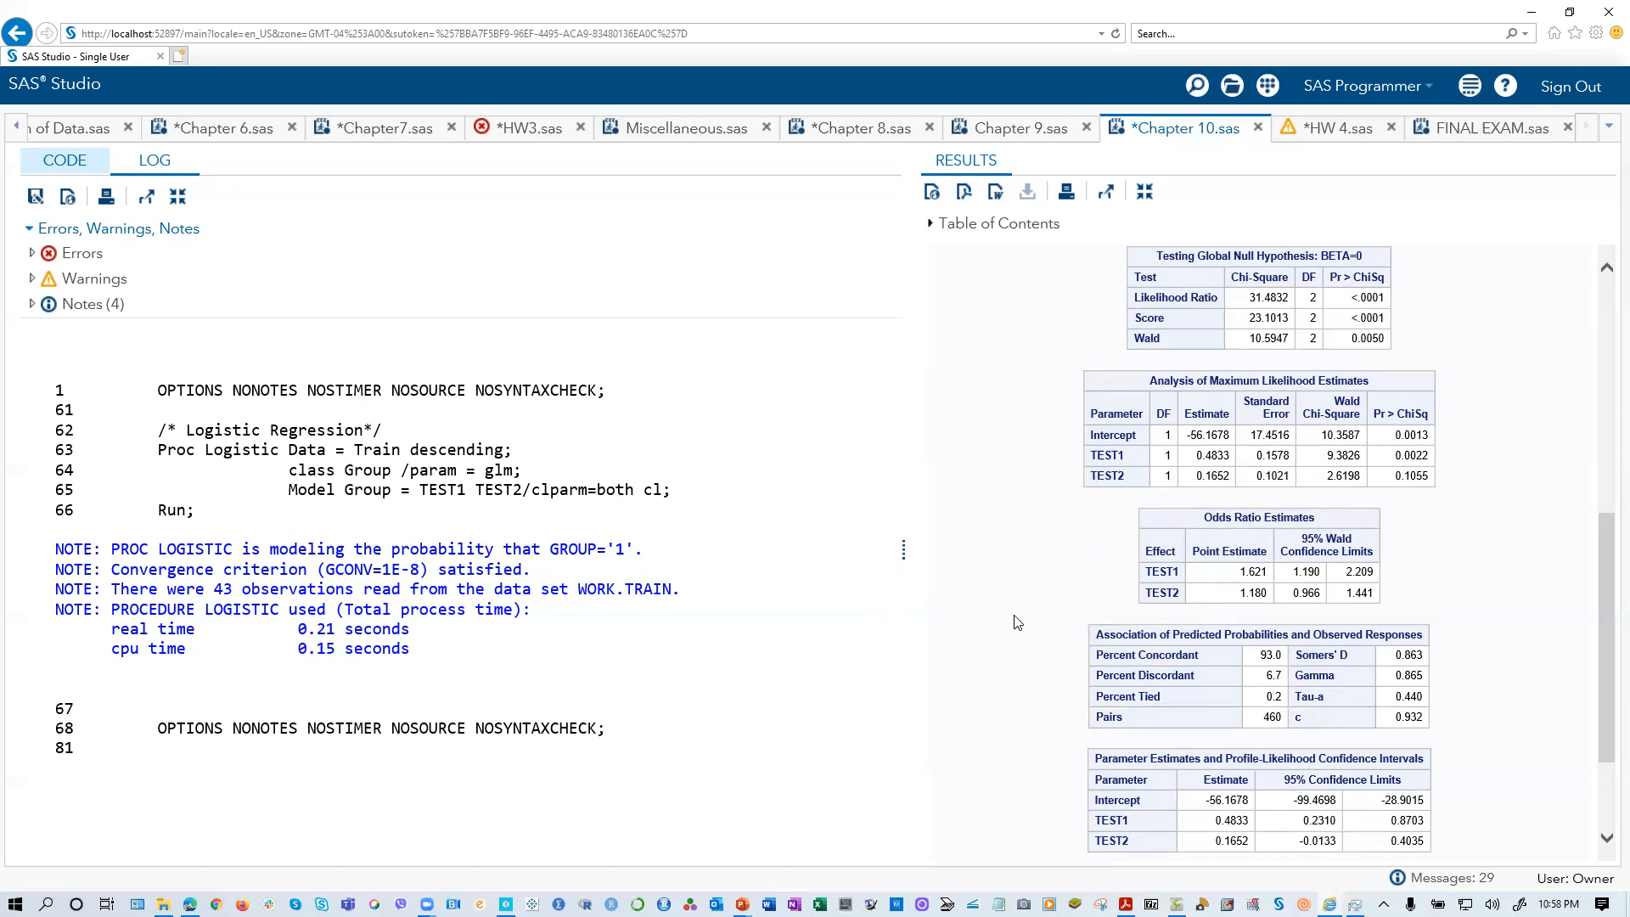
scroll(1039, 527, up, 7)
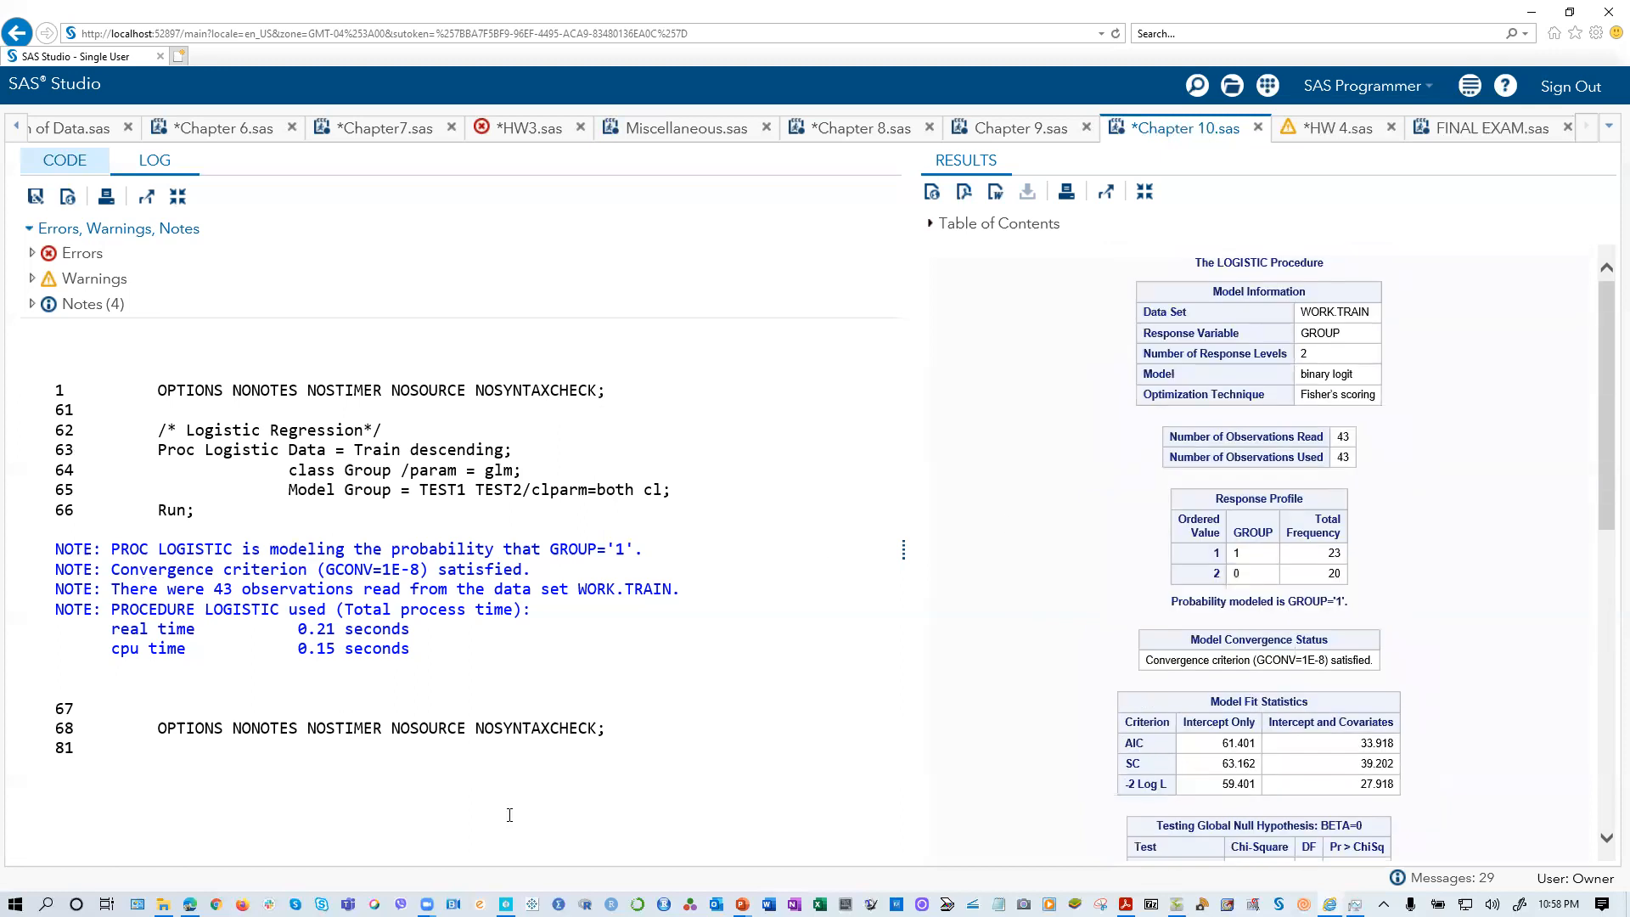
scroll(1148, 643, down, 5)
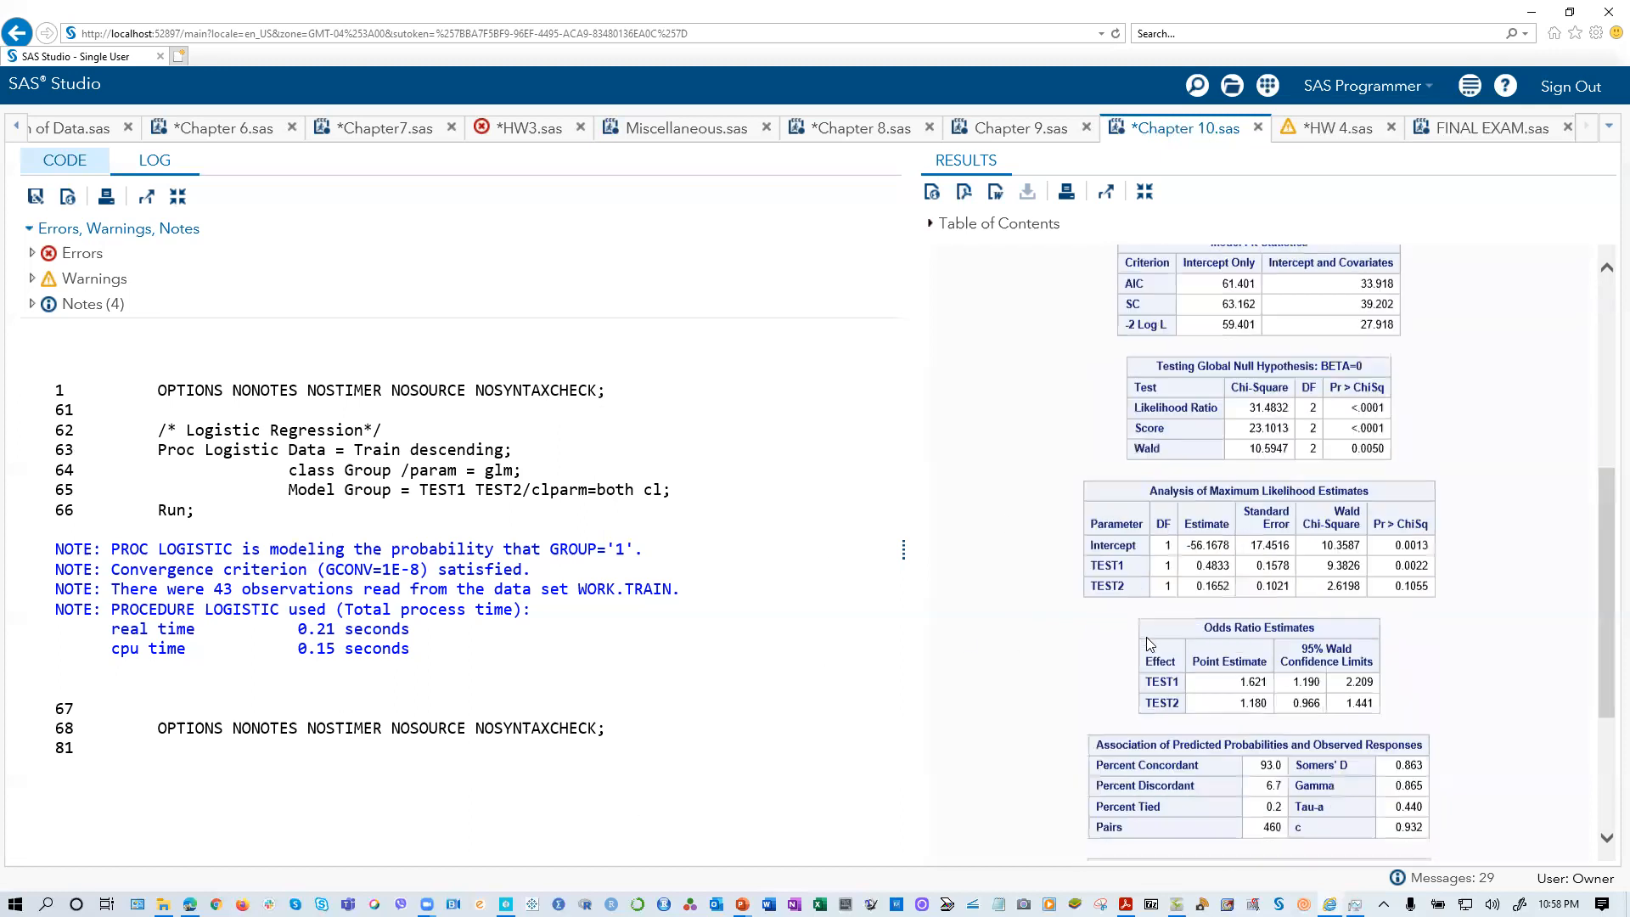
scroll(1148, 644, down, 3)
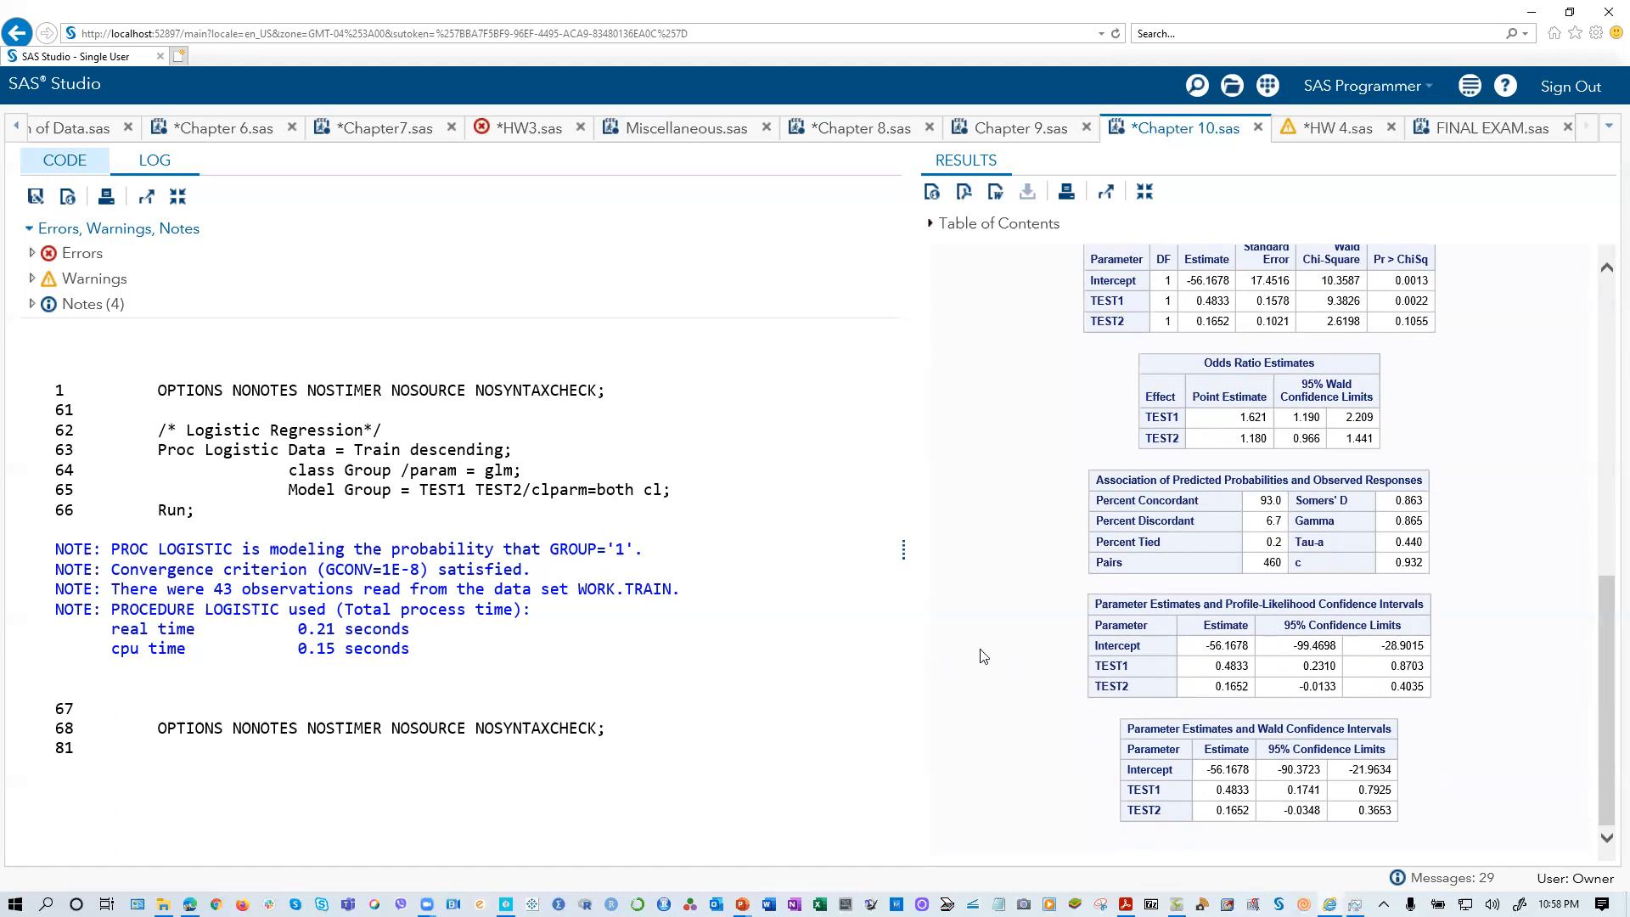
scroll(979, 659, up, 2)
scroll(1048, 764, down, 2)
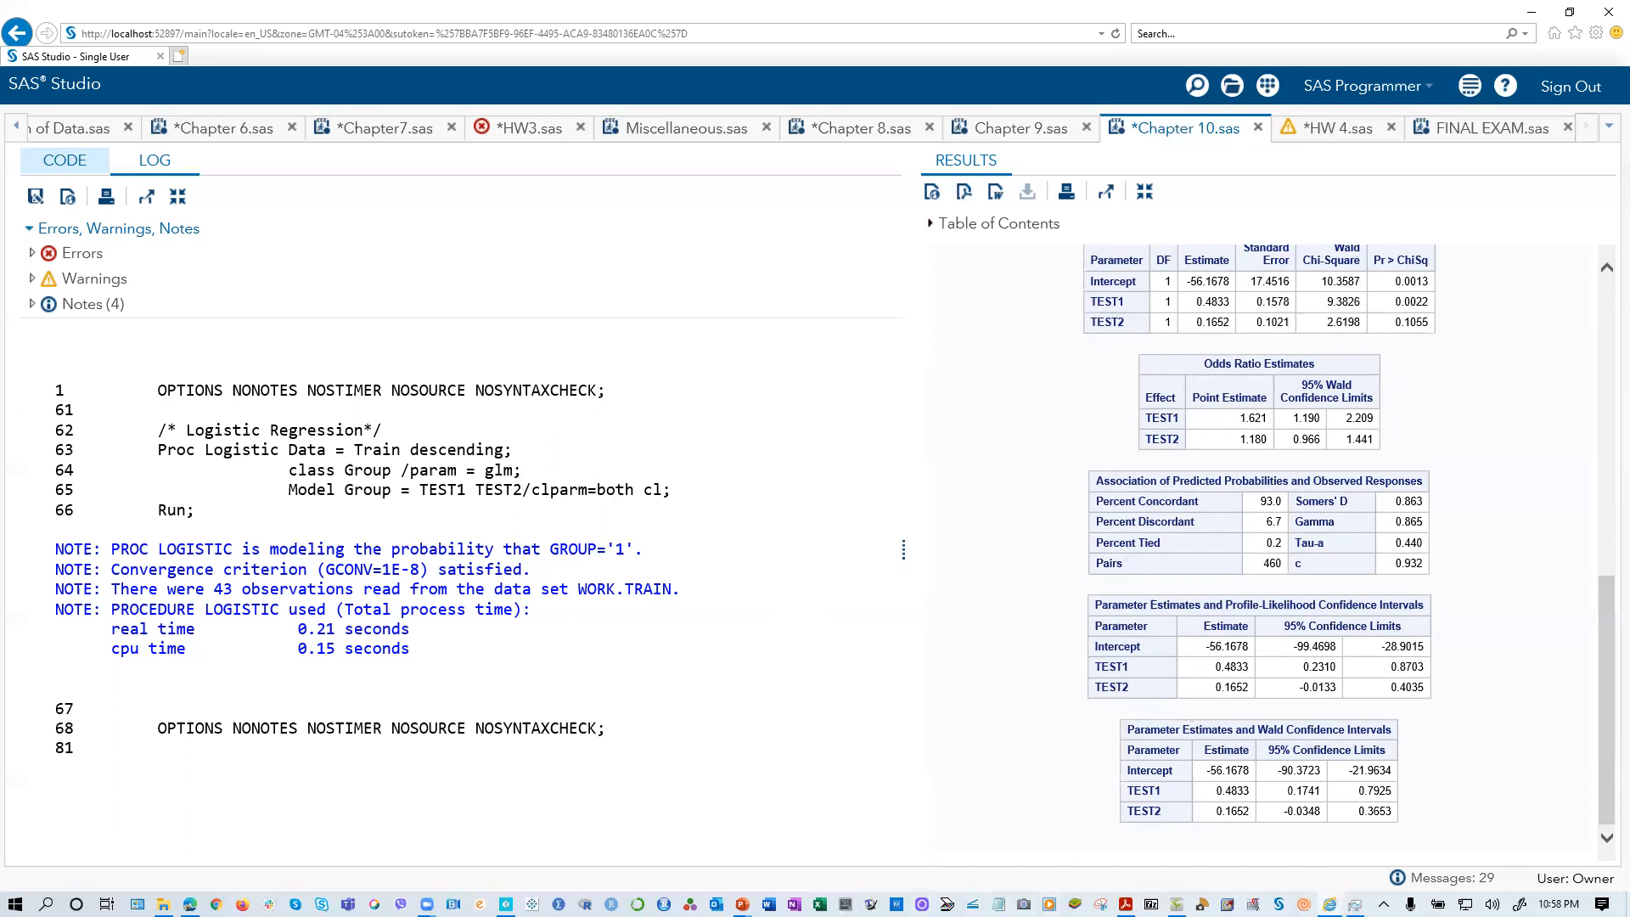
Step: Switch to PowerPoint and bring up the Logistic Regression slide of PP Chapter 10
key(alt+Tab)
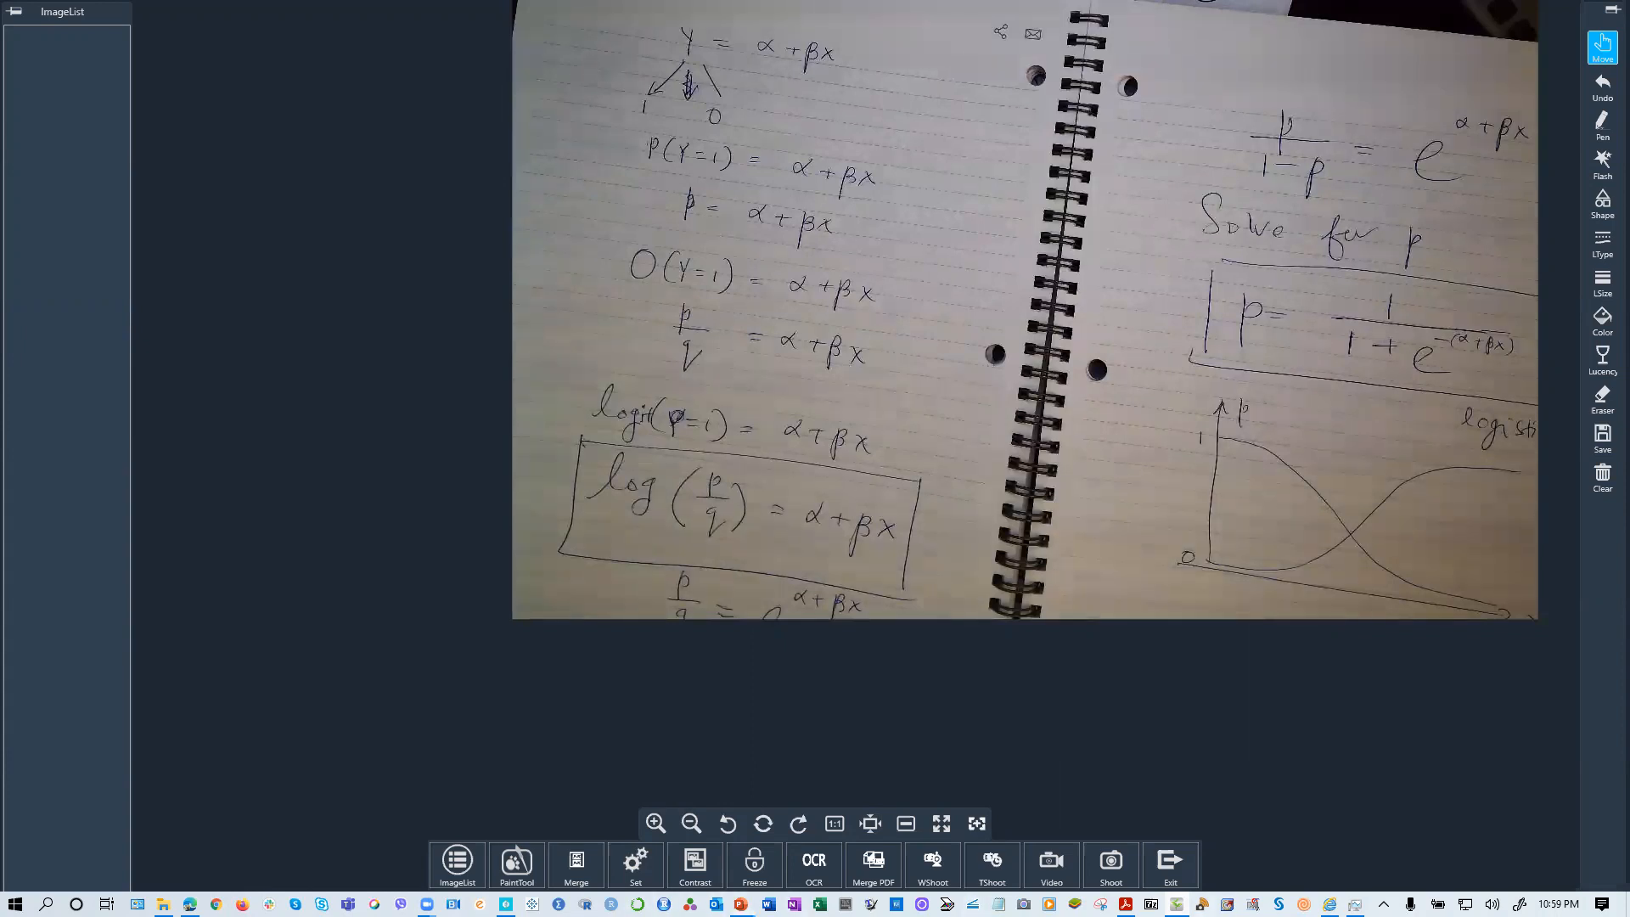
mouse_move(741, 904)
click(599, 841)
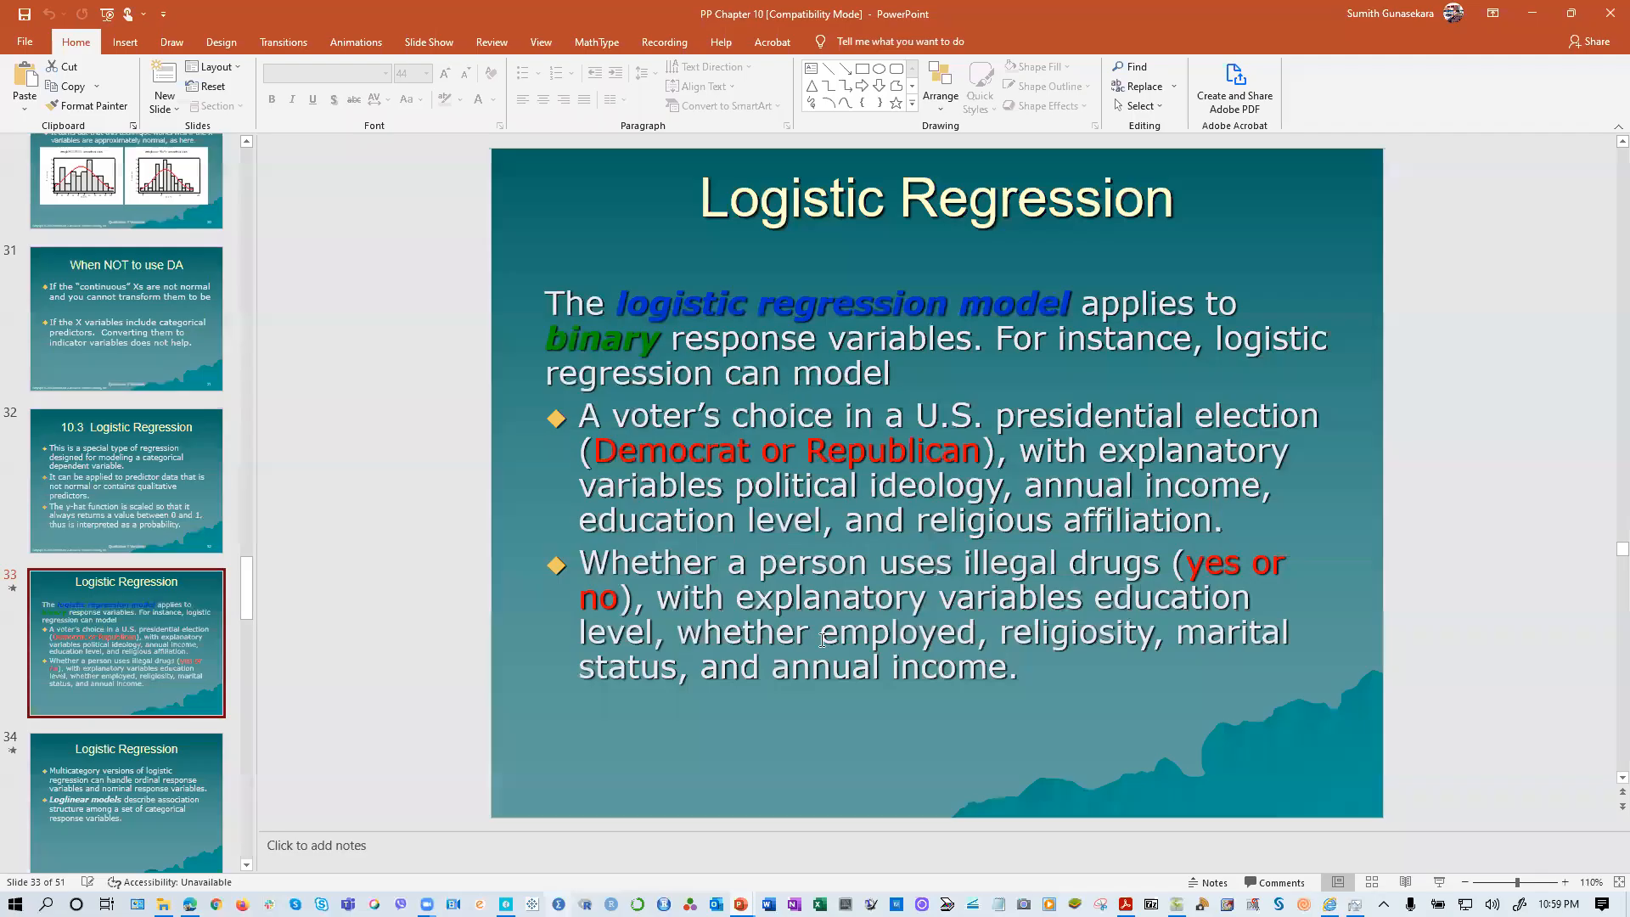